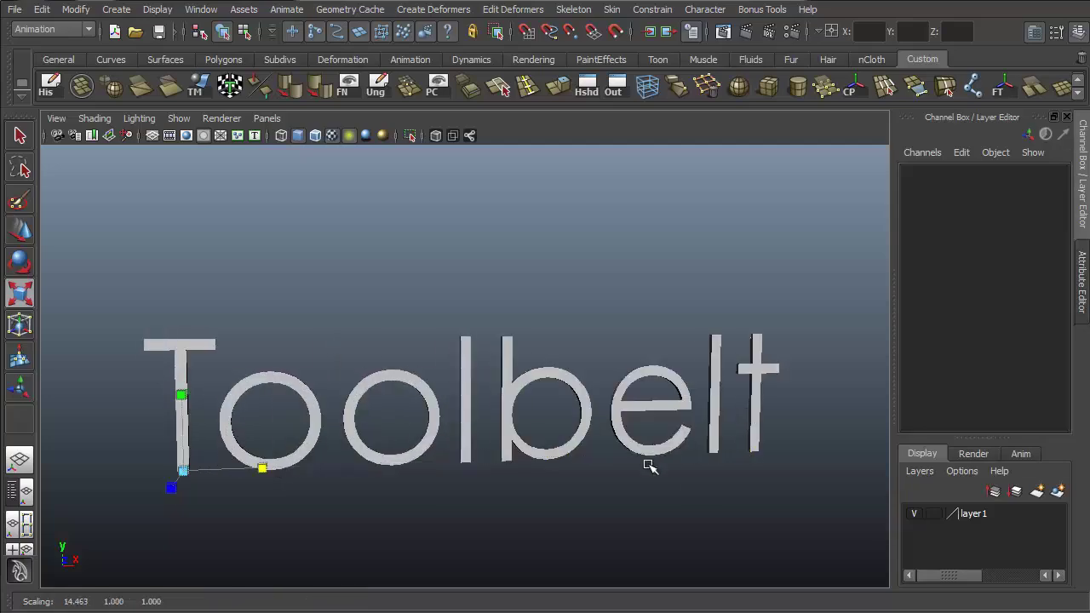
Rotate the 3D Toolbelt text about its pivot at the base of the letter T.
{"action": "left_click_drag", "start_coordinate": [649, 463], "coordinate": [528, 434], "text": "alt"}
{"action": "key", "text": "e"}
{"action": "middle_click_drag", "start_coordinate": [516, 386], "coordinate": [610, 343], "text": "alt"}
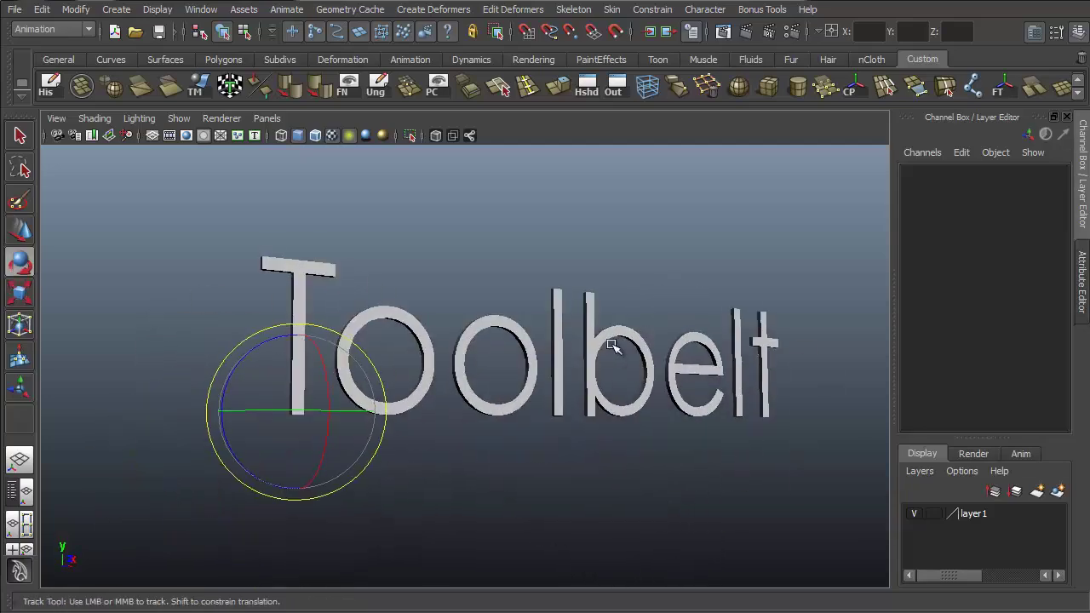
{"action": "left_click_drag", "start_coordinate": [578, 391], "coordinate": [407, 415], "text": "alt"}
{"action": "left_click_drag", "start_coordinate": [229, 441], "coordinate": [559, 304]}
{"action": "right_click_drag", "start_coordinate": [544, 311], "coordinate": [369, 336], "text": "alt"}
{"action": "left_click_drag", "start_coordinate": [426, 330], "coordinate": [375, 321], "text": "alt"}
Reposition the Toolbelt text's pivot point and move the text vertically upward, finishing with the Select tool.
{"action": "key", "text": "w"}
{"action": "middle_click_drag", "start_coordinate": [463, 292], "coordinate": [450, 347], "text": "alt"}
{"action": "key", "text": "Insert"}
{"action": "left_click_drag", "start_coordinate": [341, 475], "coordinate": [255, 318]}
{"action": "key", "text": "Insert"}
{"action": "left_click_drag", "start_coordinate": [259, 261], "coordinate": [259, 147]}
{"action": "key", "text": "q"}
{"action": "left_click_drag", "start_coordinate": [587, 393], "coordinate": [647, 392], "text": "alt"}
{"action": "right_click_drag", "start_coordinate": [596, 387], "coordinate": [712, 367], "text": "alt"}
{"action": "middle_click_drag", "start_coordinate": [713, 368], "coordinate": [713, 308], "text": "alt"}
{"action": "left_click_drag", "start_coordinate": [713, 308], "coordinate": [720, 321], "text": "alt"}
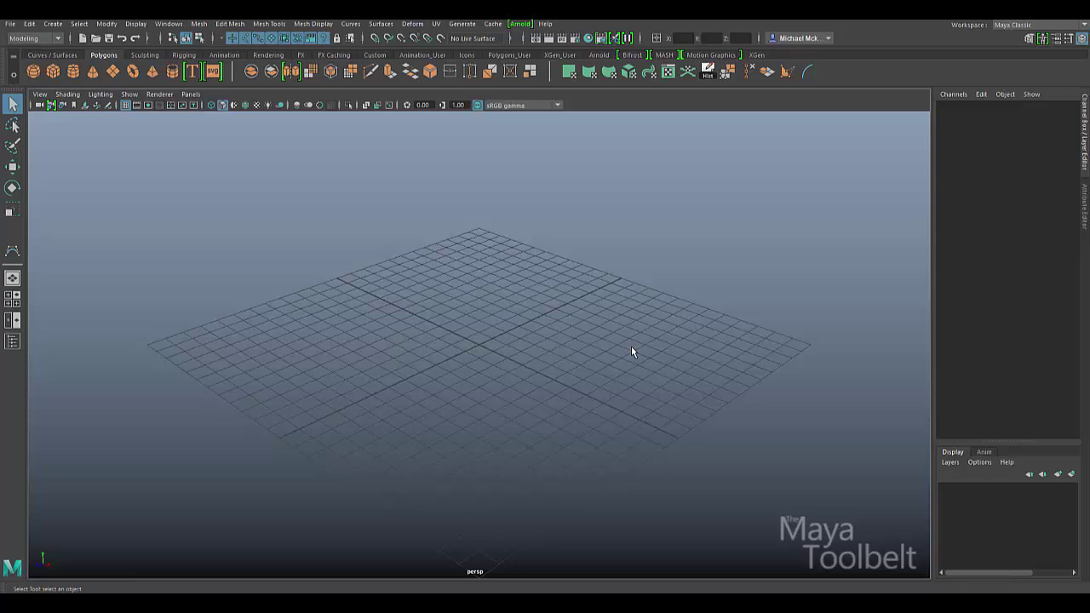
Display the Curves commands as a floating list beside the viewport.
{"action": "left_click", "coordinate": [349, 24]}
{"action": "left_click", "coordinate": [353, 35]}
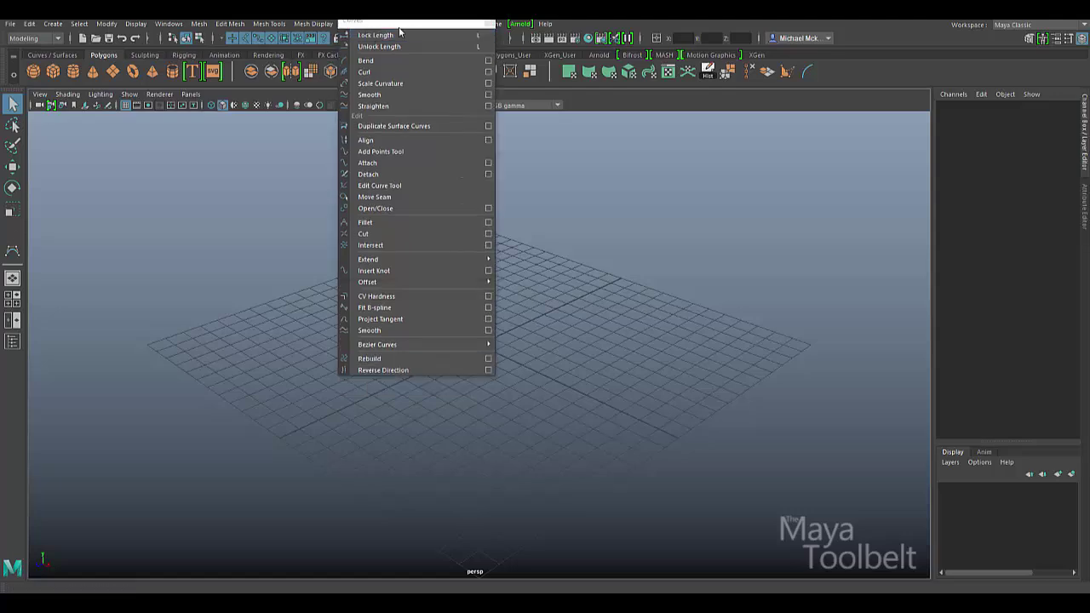
{"action": "left_click_drag", "start_coordinate": [358, 32], "coordinate": [55, 124]}
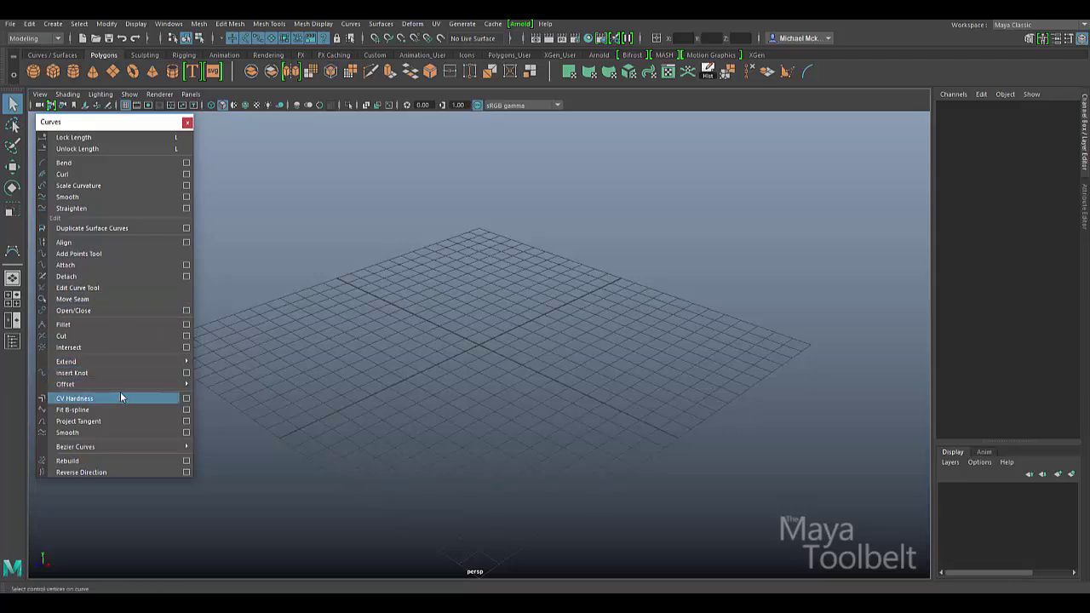
{"action": "left_click_drag", "start_coordinate": [97, 123], "coordinate": [92, 124]}
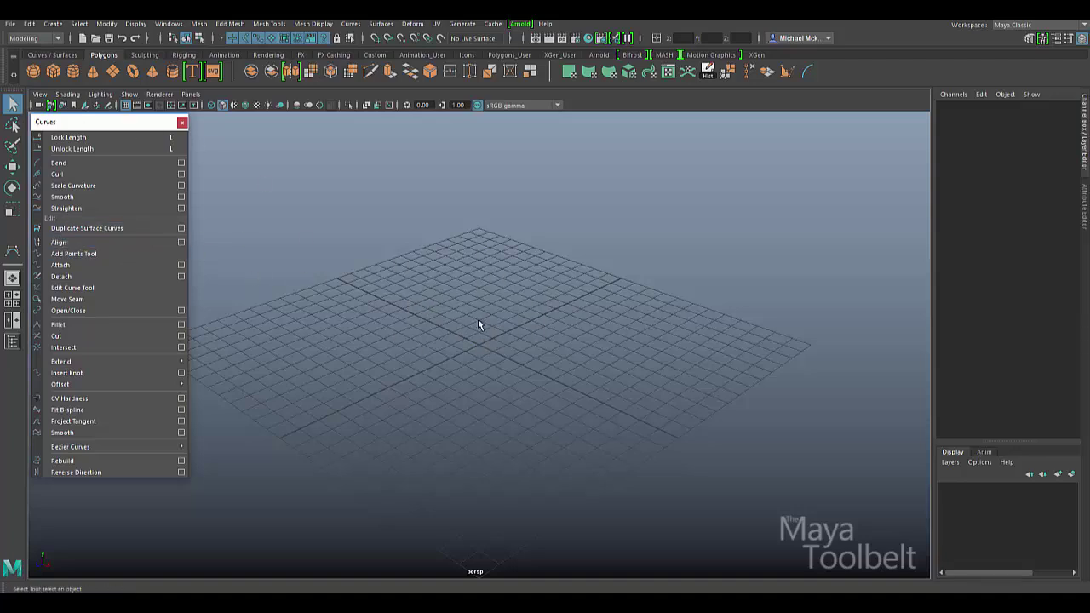
Create a NURBS sphere at the origin and scale it uniformly to about 6.583.
{"action": "left_click", "coordinate": [53, 23]}
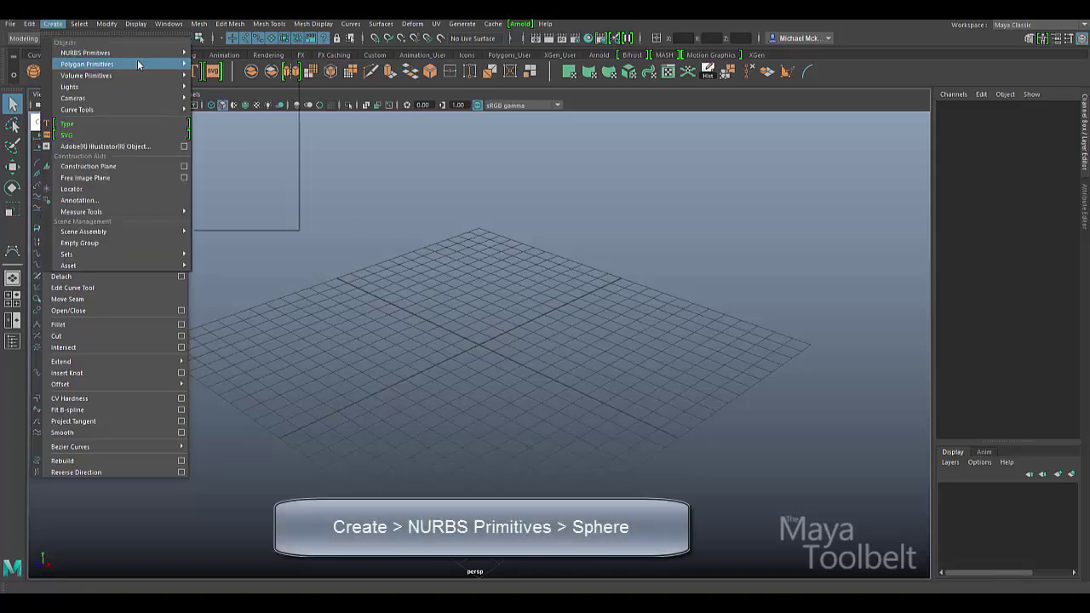
{"action": "mouse_move", "coordinate": [142, 62]}
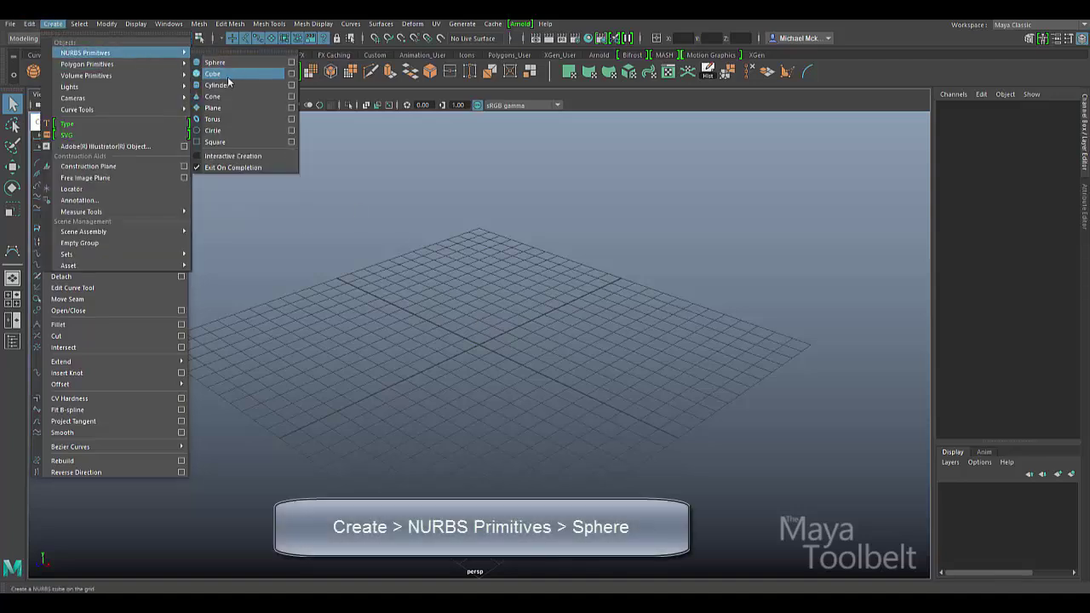
{"action": "left_click", "coordinate": [219, 63]}
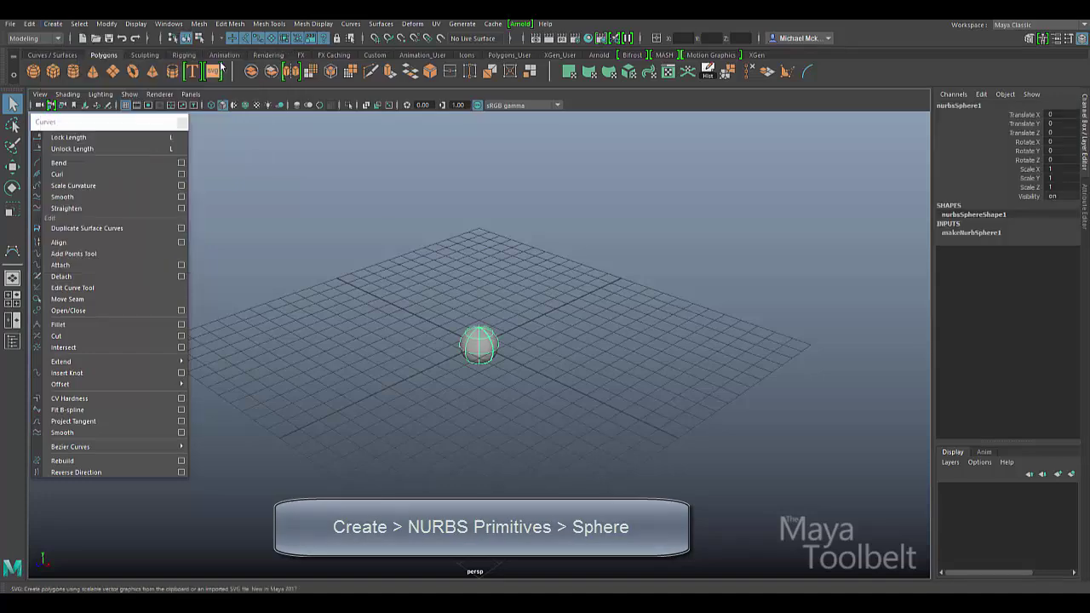
{"action": "left_click_drag", "start_coordinate": [437, 313], "coordinate": [701, 360], "text": "alt"}
{"action": "key", "text": "r"}
{"action": "key", "text": "w"}
{"action": "left_click_drag", "start_coordinate": [434, 285], "coordinate": [515, 326], "text": "alt"}
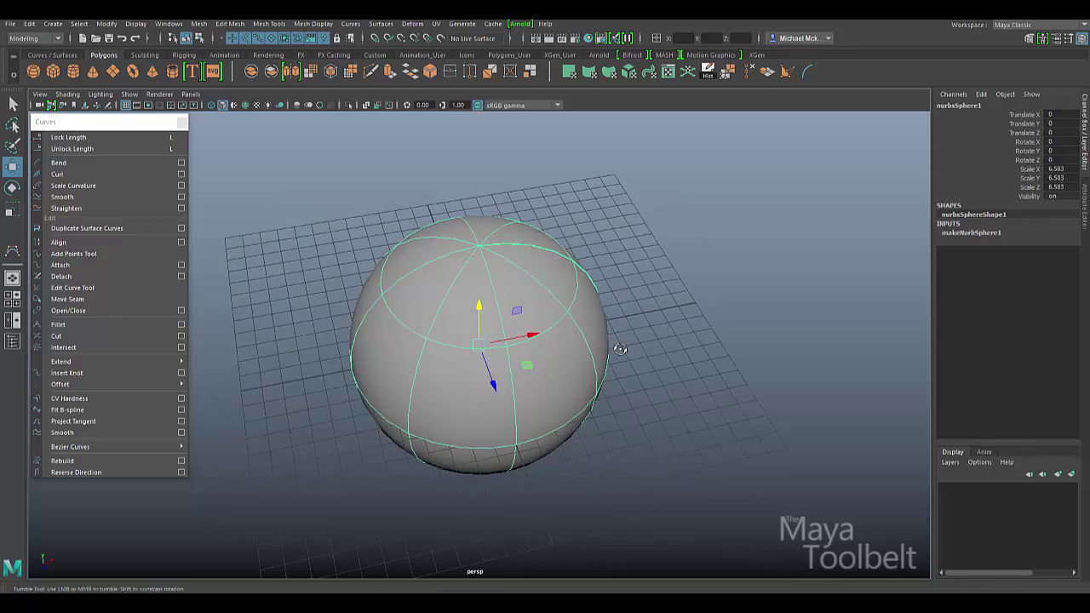
{"action": "left_click_drag", "start_coordinate": [615, 338], "coordinate": [711, 364], "text": "alt"}
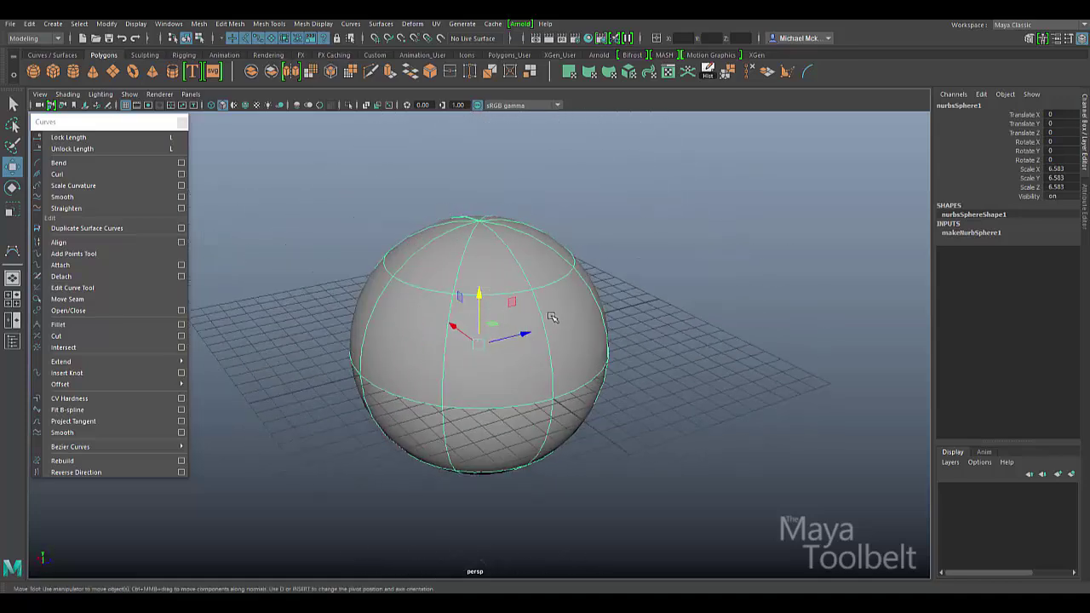
Hide the viewport grid and switch the sphere to Isoparm selection mode.
{"action": "left_click", "coordinate": [126, 106]}
{"action": "left_click_drag", "start_coordinate": [496, 295], "coordinate": [535, 306], "text": "alt"}
{"action": "right_click", "coordinate": [550, 284]}
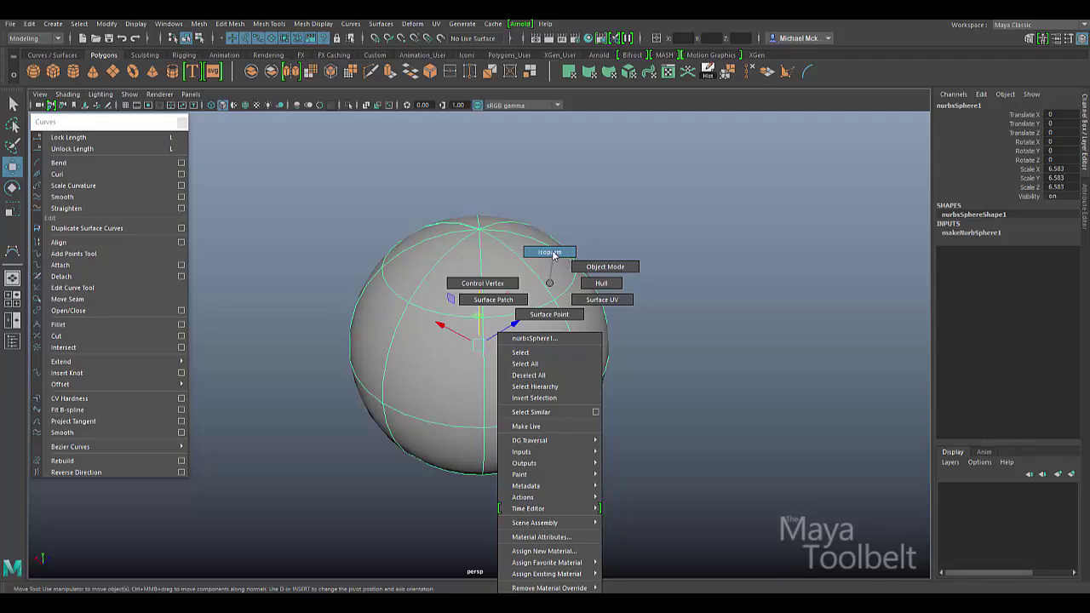
{"action": "left_click", "coordinate": [549, 252]}
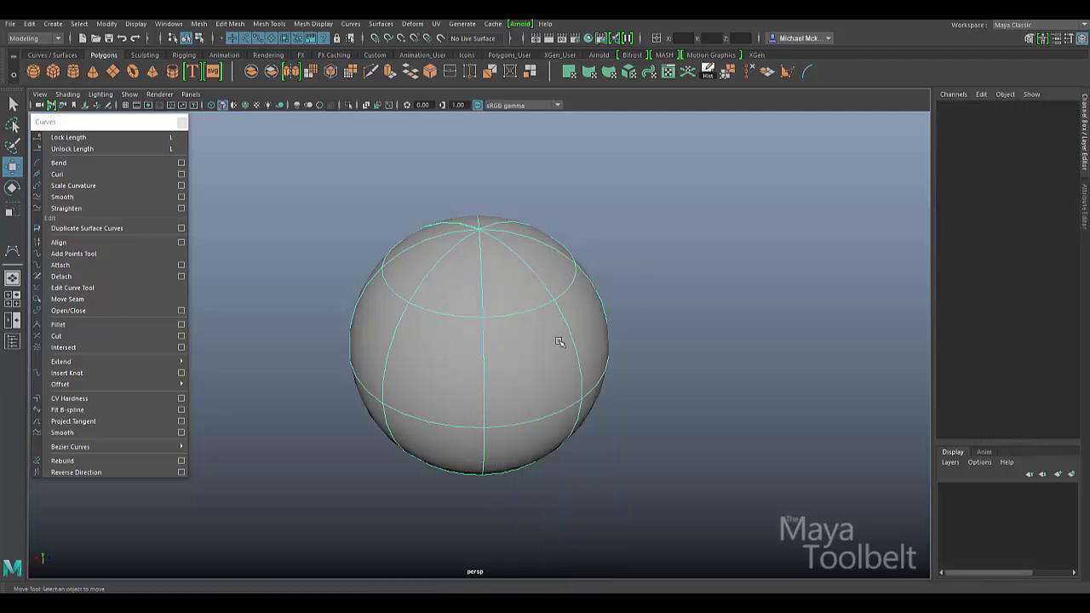
Try selecting several of the sphere's existing pole-to-pole isoparms one after another.
{"action": "left_click_drag", "start_coordinate": [559, 341], "coordinate": [474, 314], "text": "alt"}
{"action": "right_click_drag", "start_coordinate": [474, 314], "coordinate": [560, 320], "text": "alt"}
{"action": "left_click_drag", "start_coordinate": [559, 320], "coordinate": [597, 370], "text": "alt"}
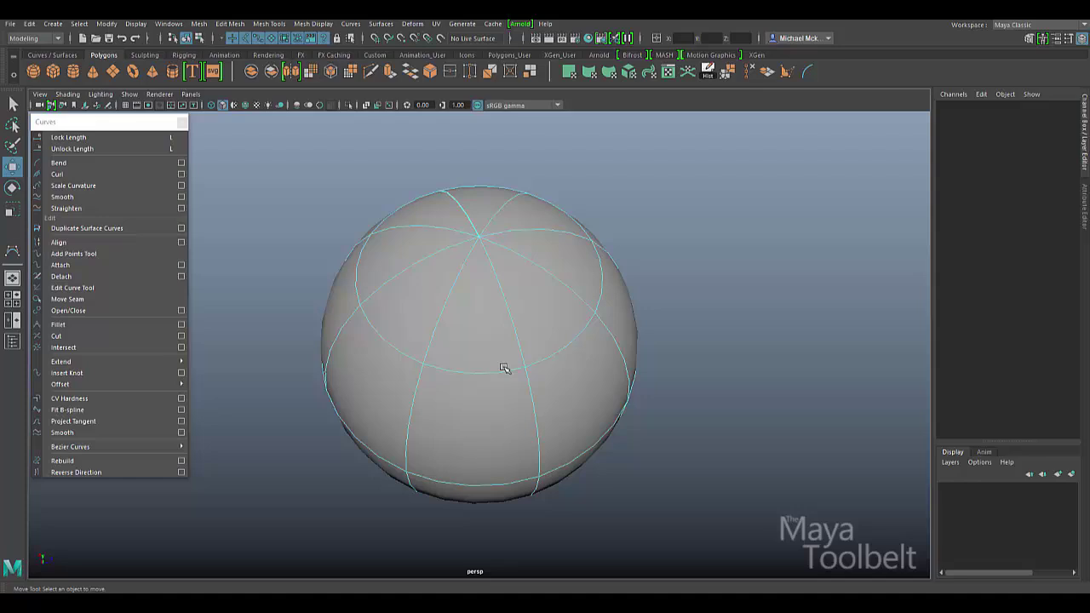
{"action": "left_click", "coordinate": [519, 300]}
{"action": "left_click_drag", "start_coordinate": [620, 358], "coordinate": [531, 265], "text": "alt"}
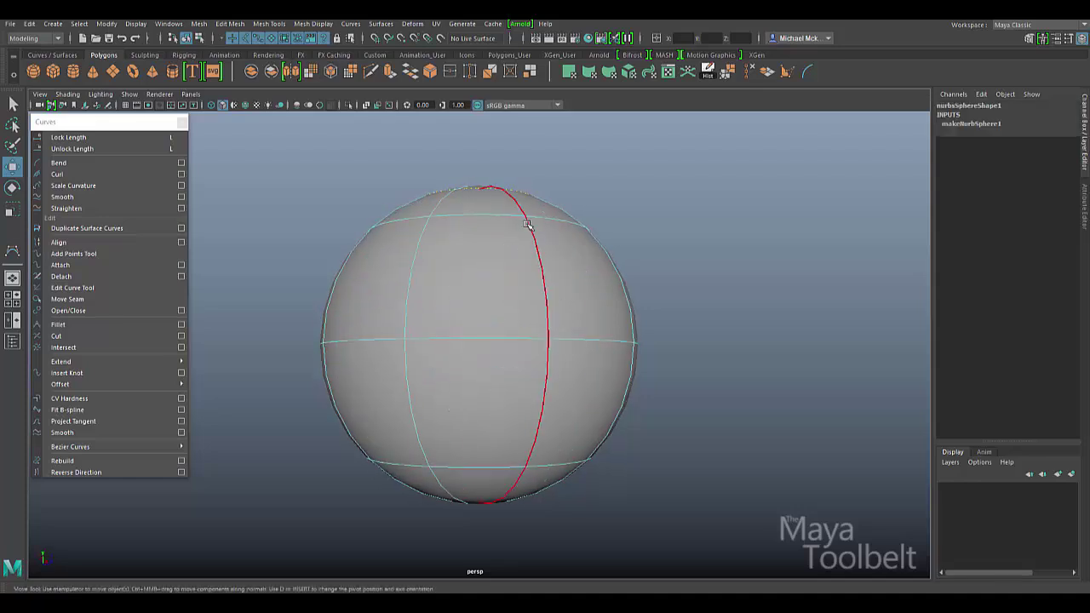
{"action": "left_click", "coordinate": [527, 246]}
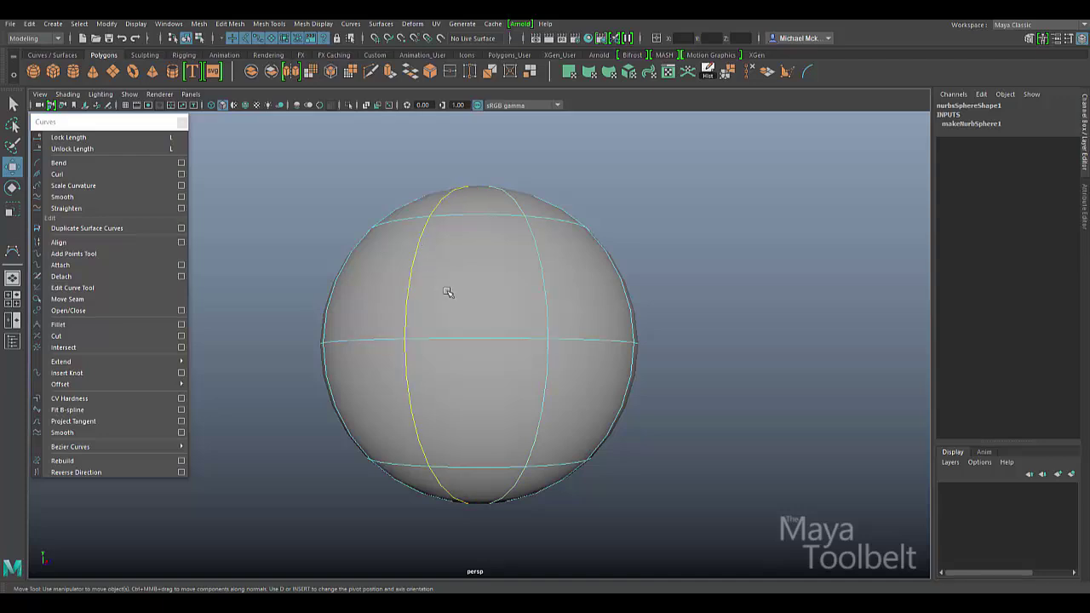
{"action": "left_click_drag", "start_coordinate": [454, 302], "coordinate": [376, 328], "text": "alt"}
{"action": "left_click", "coordinate": [373, 332]}
Pick a custom horizontal isoparm position on the sphere between the equator and the upper ring.
{"action": "left_click_drag", "start_coordinate": [486, 341], "coordinate": [474, 406], "text": "alt"}
{"action": "left_click_drag", "start_coordinate": [538, 360], "coordinate": [494, 312], "text": "alt"}
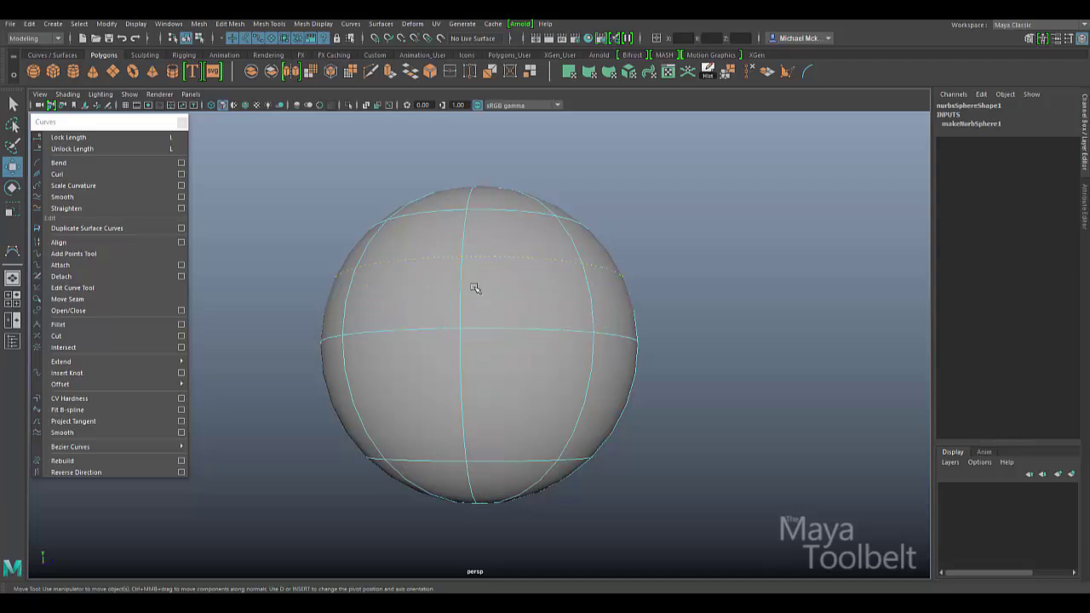
{"action": "left_click_drag", "start_coordinate": [433, 288], "coordinate": [501, 314], "text": "alt"}
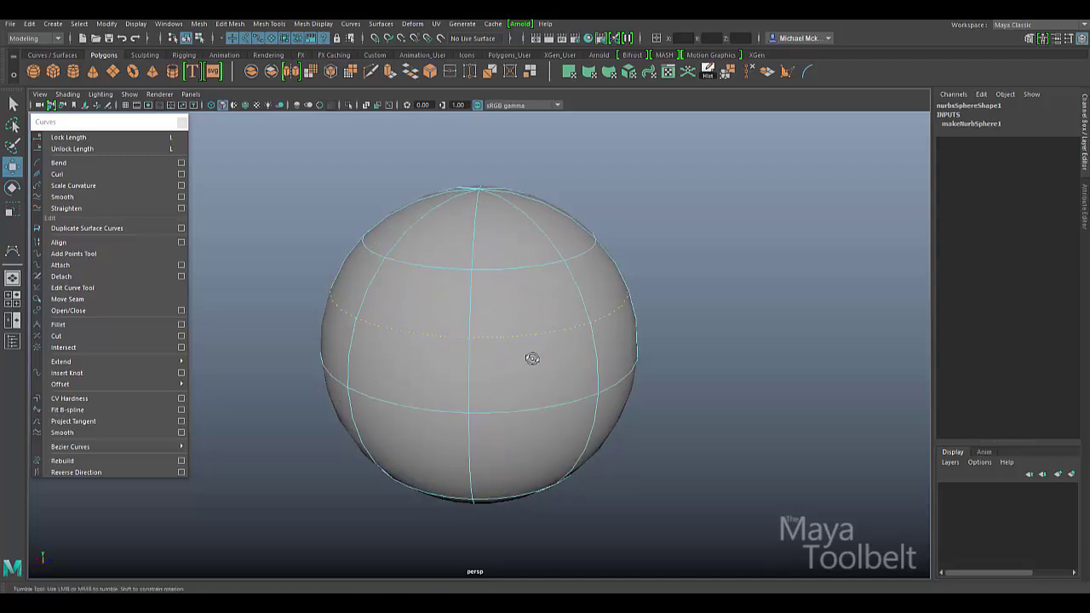
{"action": "left_click_drag", "start_coordinate": [525, 361], "coordinate": [448, 327], "text": "alt"}
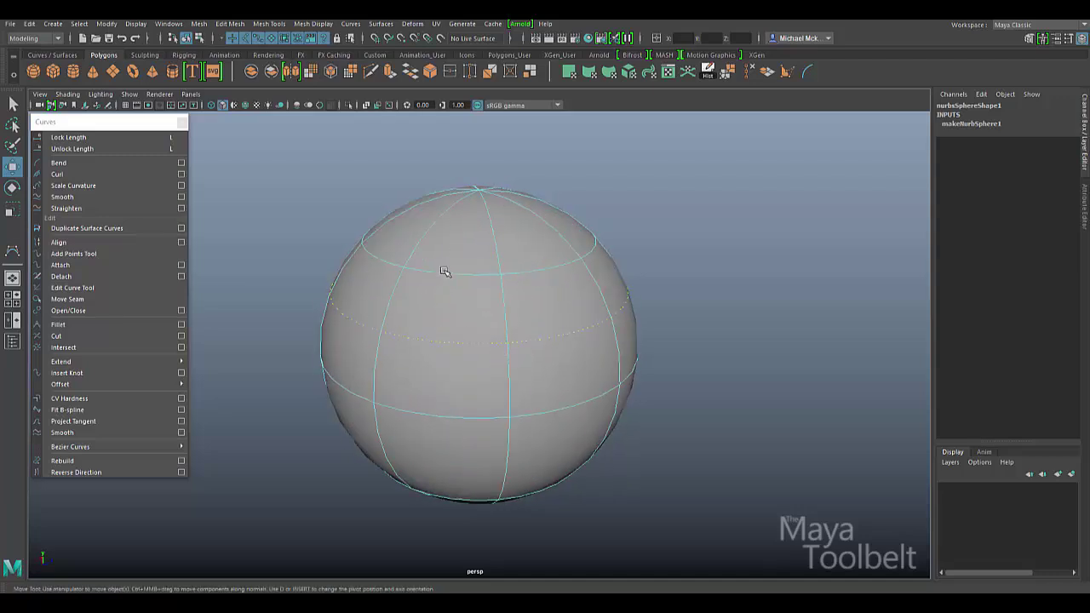
Select the upper ring and equator isoparms in turn, ending with a custom horizontal isoparm between them.
{"action": "left_click", "coordinate": [447, 272]}
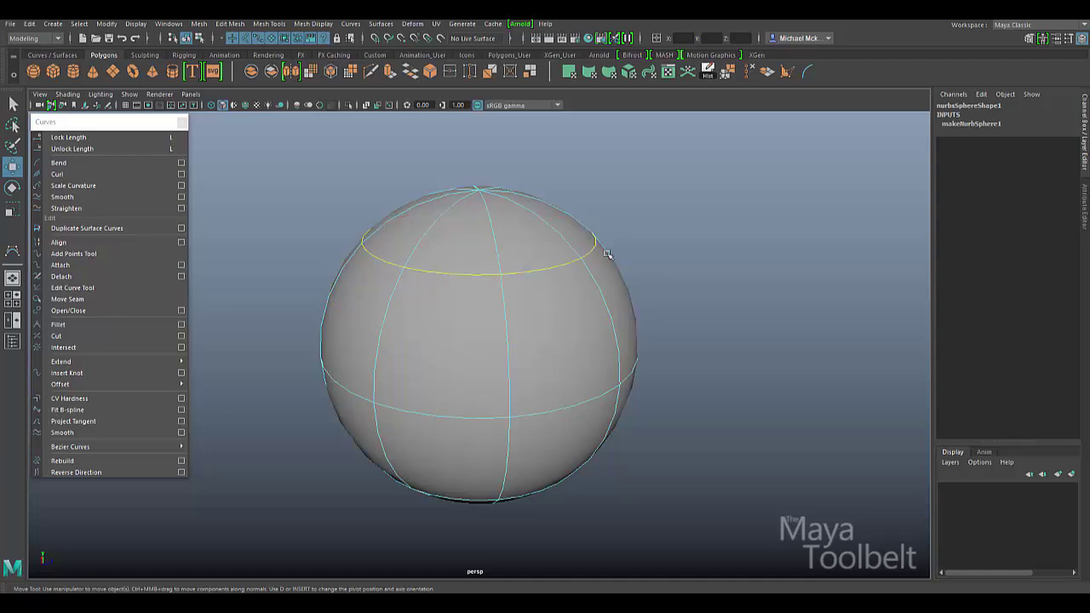
{"action": "left_click", "coordinate": [569, 408]}
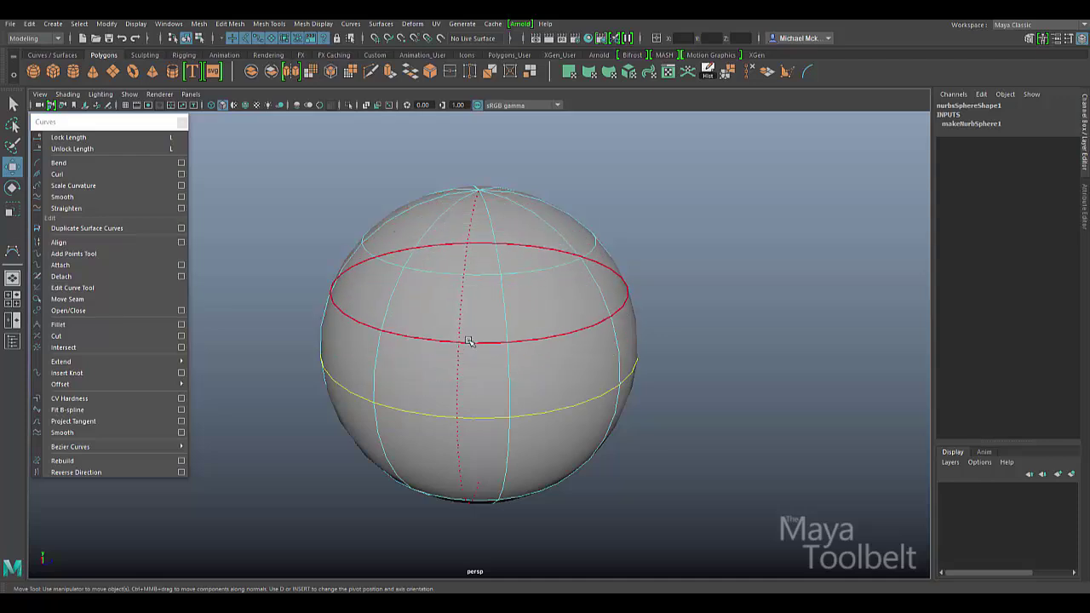
{"action": "left_click_drag", "start_coordinate": [518, 355], "coordinate": [618, 276], "text": "alt"}
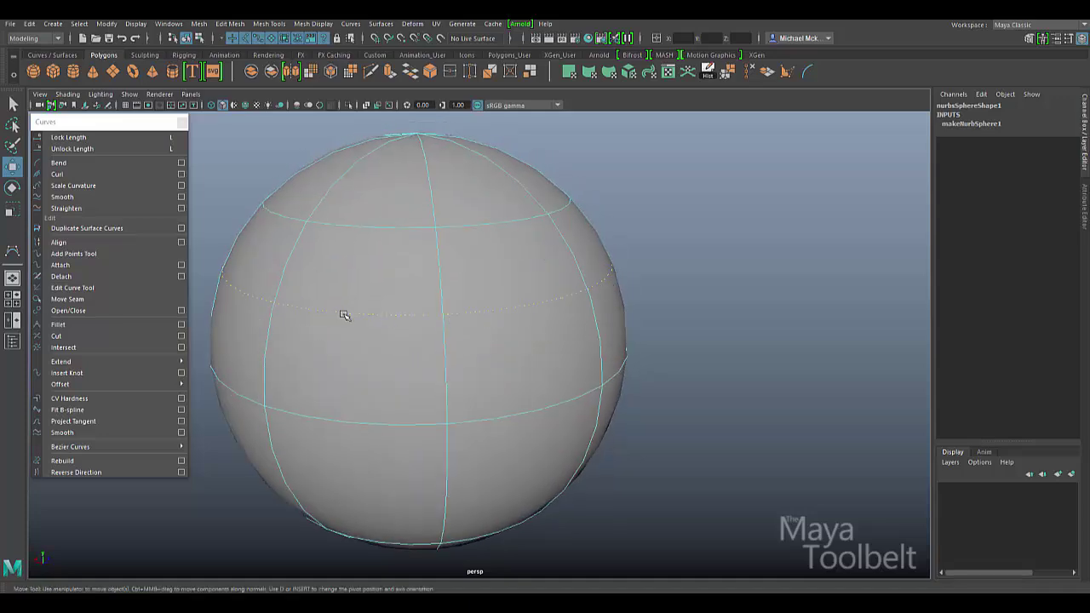
{"action": "left_click_drag", "start_coordinate": [697, 301], "coordinate": [627, 301], "text": "alt"}
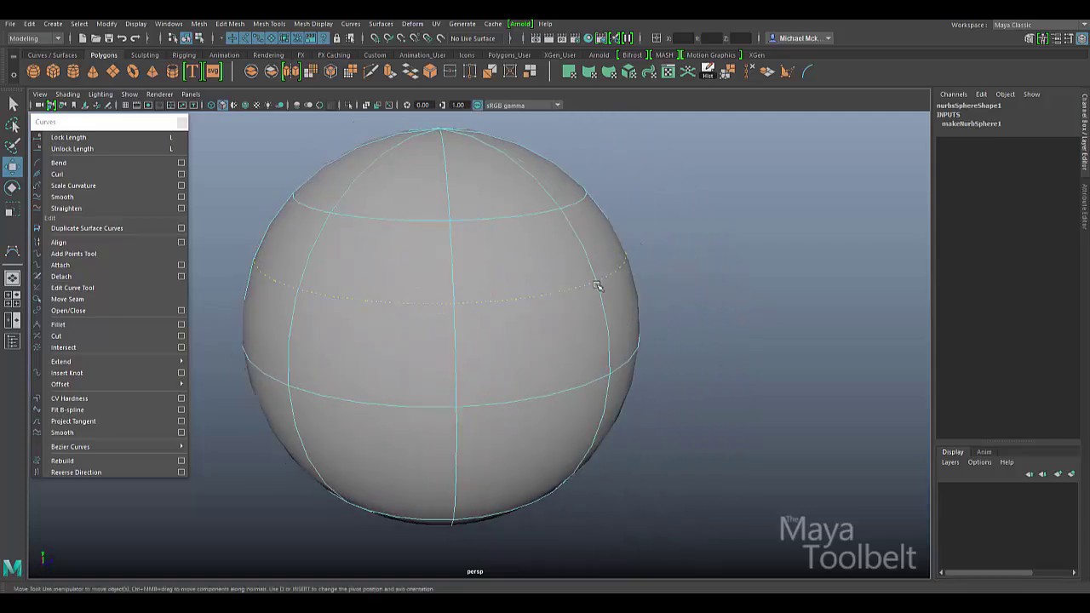
Close the floating Curves list, reset the Duplicate Surface Curves options to their defaults, and minimize the options window.
{"action": "left_click", "coordinate": [182, 122]}
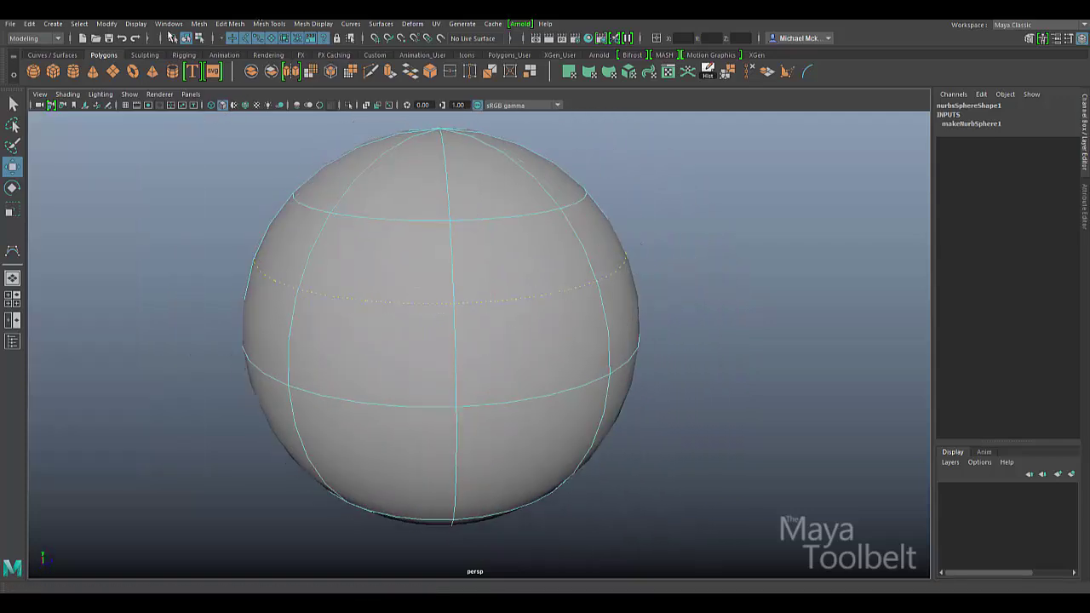
{"action": "left_click", "coordinate": [56, 41]}
{"action": "left_click", "coordinate": [57, 40]}
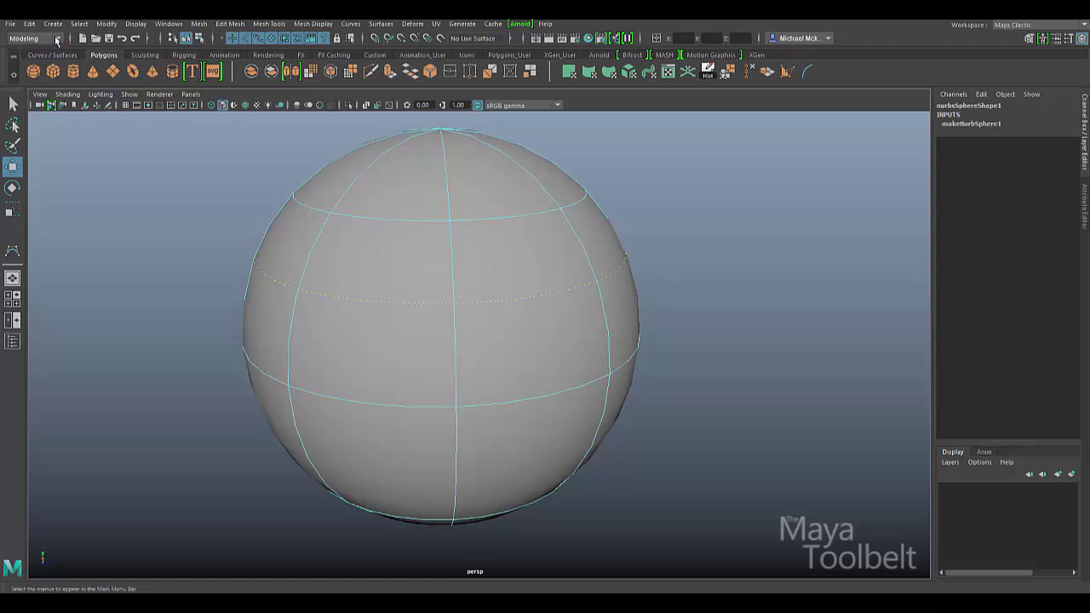
{"action": "left_click", "coordinate": [349, 23]}
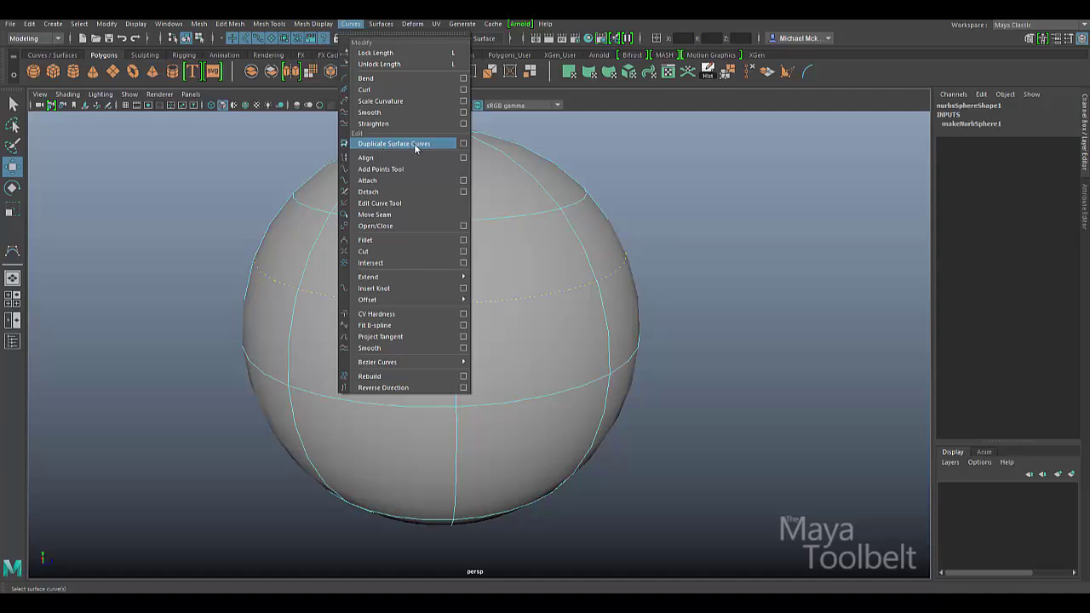
{"action": "left_click", "coordinate": [463, 143]}
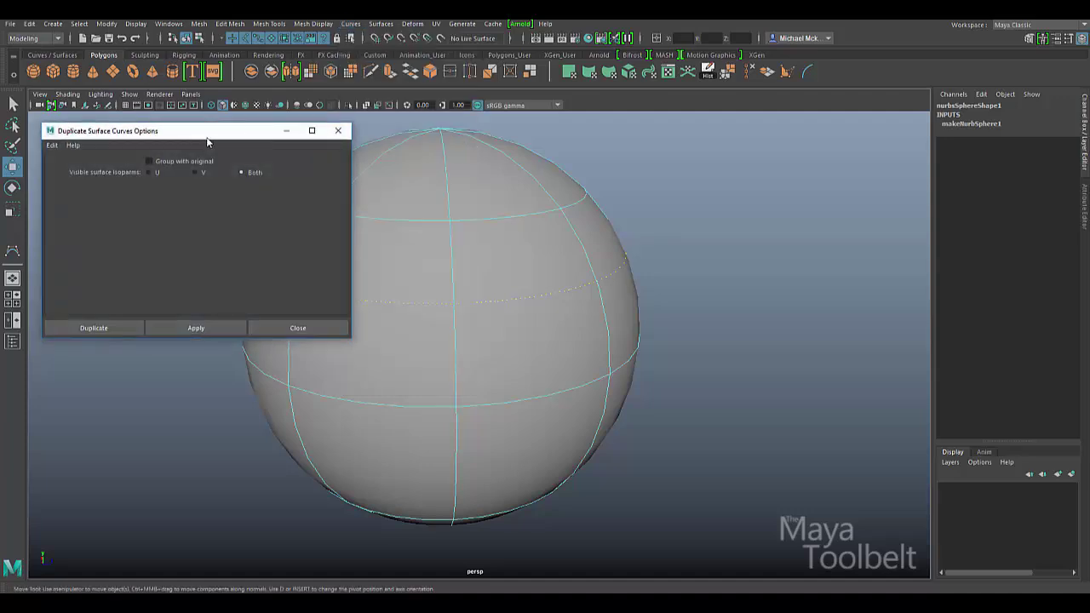
{"action": "left_click_drag", "start_coordinate": [191, 132], "coordinate": [182, 126]}
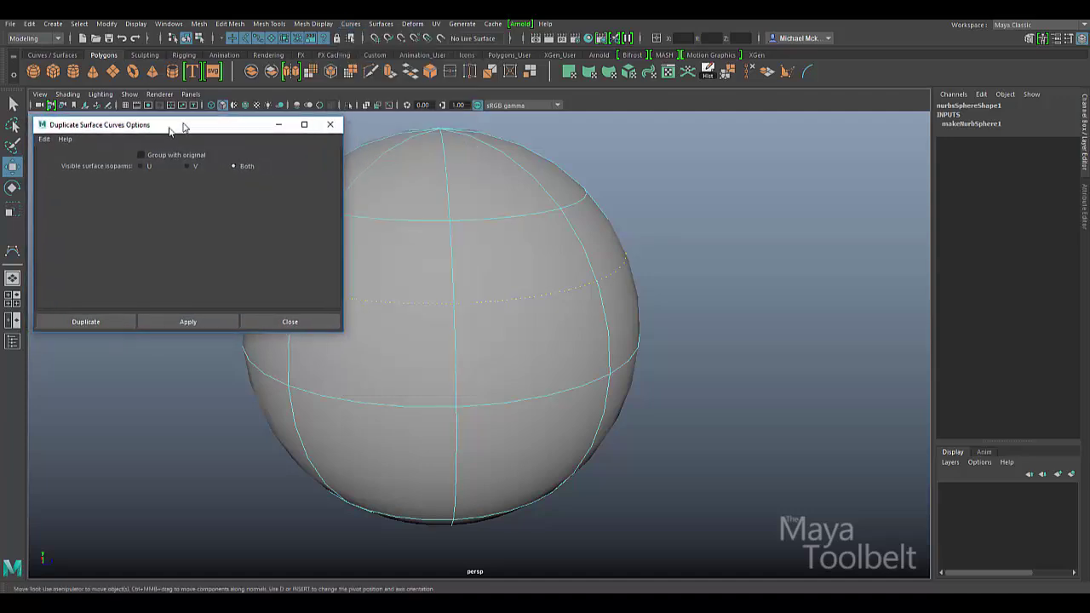
{"action": "left_click", "coordinate": [48, 143]}
{"action": "left_click", "coordinate": [60, 165]}
{"action": "left_click", "coordinate": [278, 126]}
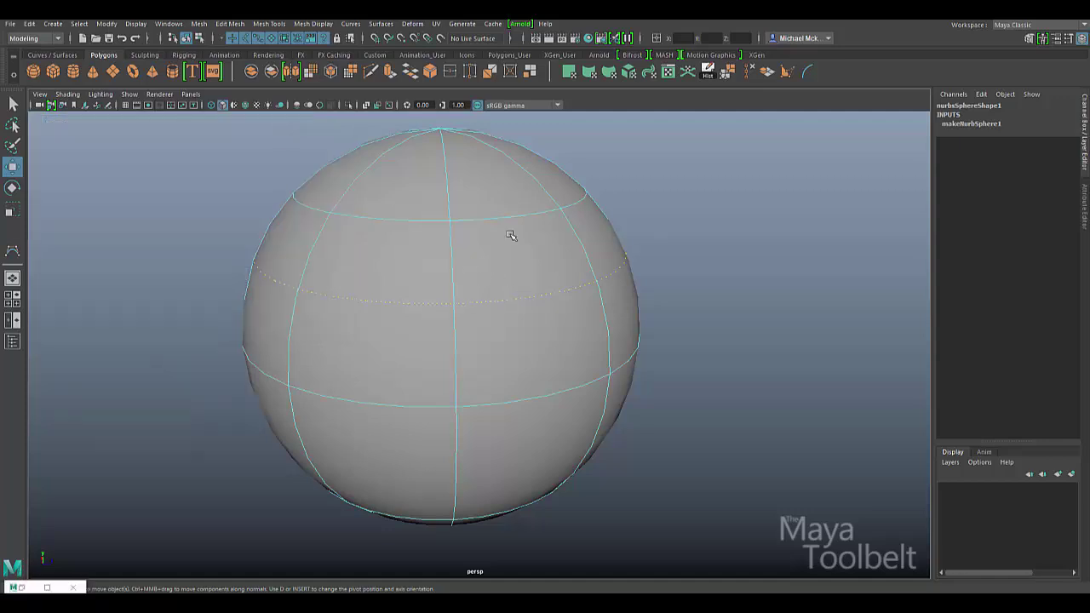
Duplicate the selected isoparm as a surface curve and move it outside the sphere to about X -1.607, Z 17.157.
{"action": "left_click", "coordinate": [366, 28]}
{"action": "left_click", "coordinate": [407, 139]}
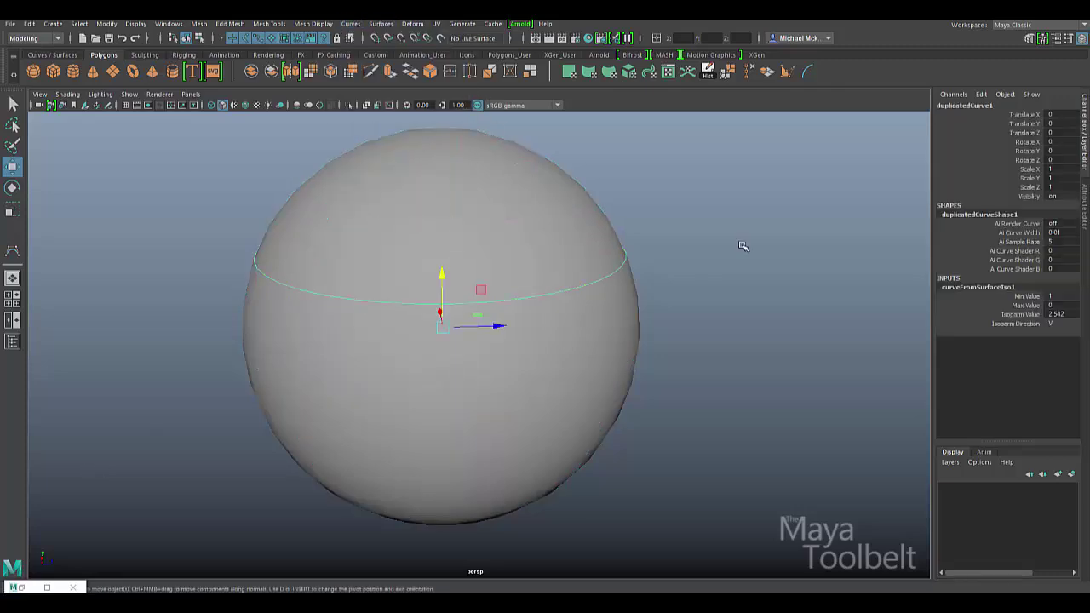
{"action": "left_click_drag", "start_coordinate": [719, 280], "coordinate": [556, 344], "text": "alt"}
{"action": "left_click", "coordinate": [580, 328]}
{"action": "left_click_drag", "start_coordinate": [708, 270], "coordinate": [647, 253], "text": "alt"}
{"action": "left_click", "coordinate": [590, 283]}
{"action": "left_click_drag", "start_coordinate": [647, 306], "coordinate": [877, 311], "text": "alt"}
{"action": "left_click_drag", "start_coordinate": [754, 366], "coordinate": [567, 377], "text": "alt"}
{"action": "middle_click_drag", "start_coordinate": [566, 377], "coordinate": [624, 368]}
{"action": "left_click_drag", "start_coordinate": [624, 367], "coordinate": [644, 379], "text": "alt"}
Select the NURBS sphere and scale it uniformly to about 5.852.
{"action": "left_click", "coordinate": [553, 338]}
{"action": "left_click", "coordinate": [416, 277]}
{"action": "left_click_drag", "start_coordinate": [570, 341], "coordinate": [612, 343], "text": "alt"}
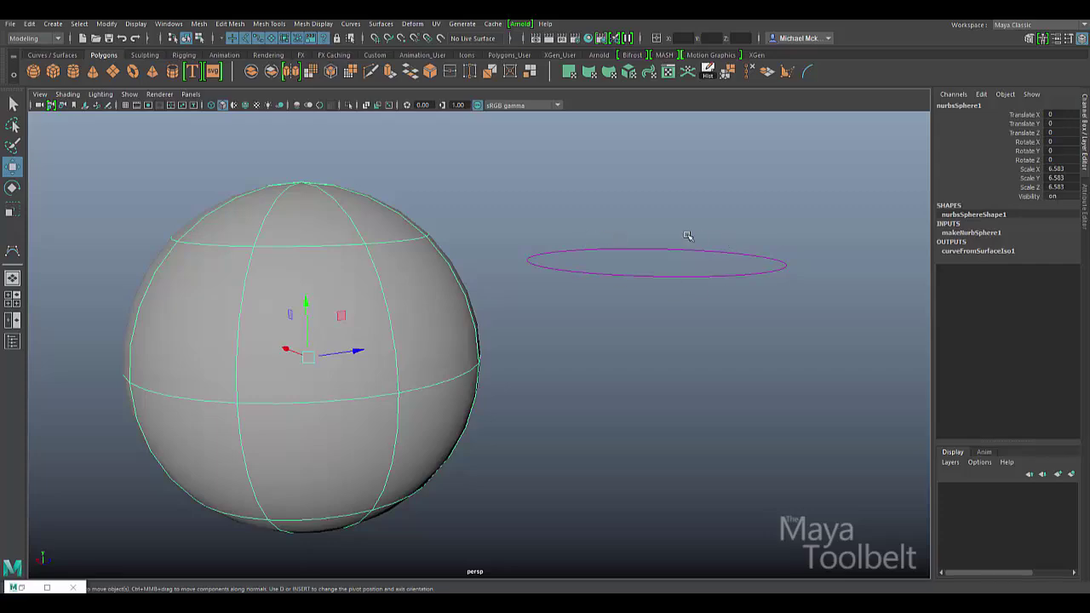
{"action": "left_click_drag", "start_coordinate": [714, 280], "coordinate": [698, 298], "text": "alt"}
{"action": "left_click_drag", "start_coordinate": [552, 327], "coordinate": [464, 317], "text": "alt"}
{"action": "key", "text": "r"}
{"action": "middle_click_drag", "start_coordinate": [546, 348], "coordinate": [487, 363]}
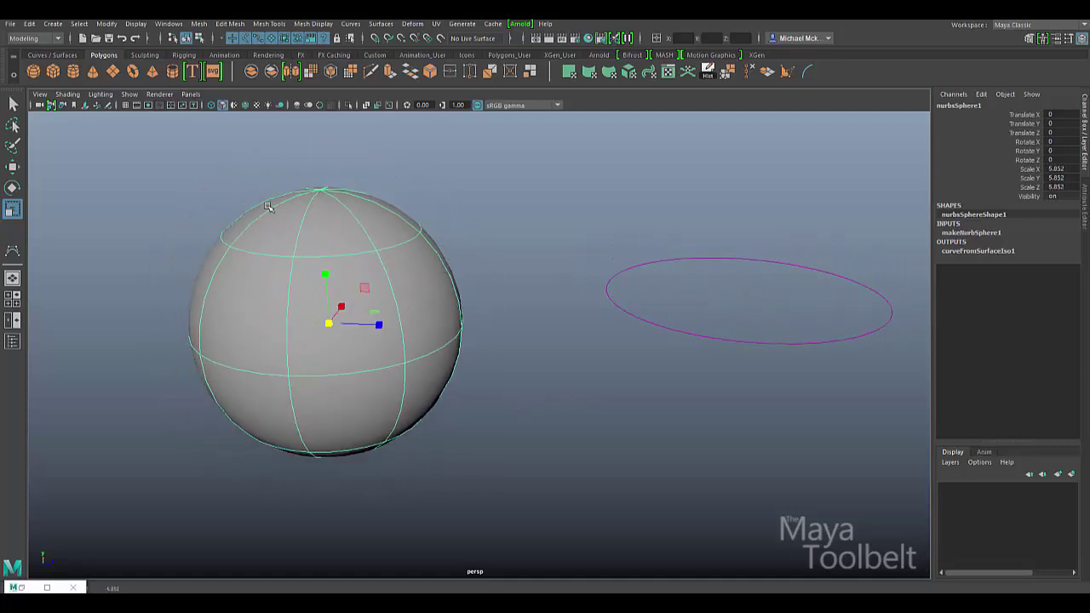
Scale the sphere to about 7.823 in X and Z and stretch it taller along Y.
{"action": "left_click_drag", "start_coordinate": [525, 312], "coordinate": [561, 294], "text": "alt"}
{"action": "left_click_drag", "start_coordinate": [716, 305], "coordinate": [409, 317], "text": "alt"}
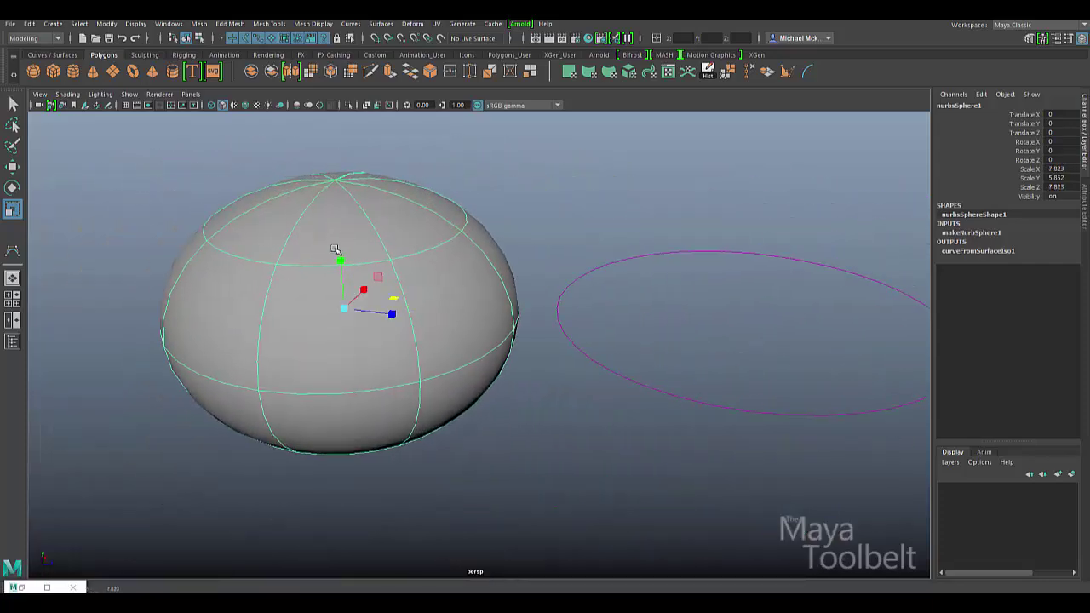
{"action": "mouse_move", "coordinate": [336, 255]}
{"action": "left_mouse_down"}
{"action": "mouse_move", "coordinate": [341, 283]}
{"action": "mouse_move", "coordinate": [338, 227]}
{"action": "mouse_move", "coordinate": [341, 248]}
{"action": "mouse_move", "coordinate": [341, 236]}
{"action": "left_mouse_up"}
Select the duplicated curve beside the sphere and delete its construction history.
{"action": "middle_click_drag", "start_coordinate": [616, 339], "coordinate": [522, 325], "text": "alt"}
{"action": "left_click_drag", "start_coordinate": [523, 326], "coordinate": [525, 335], "text": "alt"}
{"action": "left_click", "coordinate": [502, 385]}
{"action": "left_click_drag", "start_coordinate": [496, 411], "coordinate": [651, 372], "text": "alt"}
{"action": "key", "text": "w"}
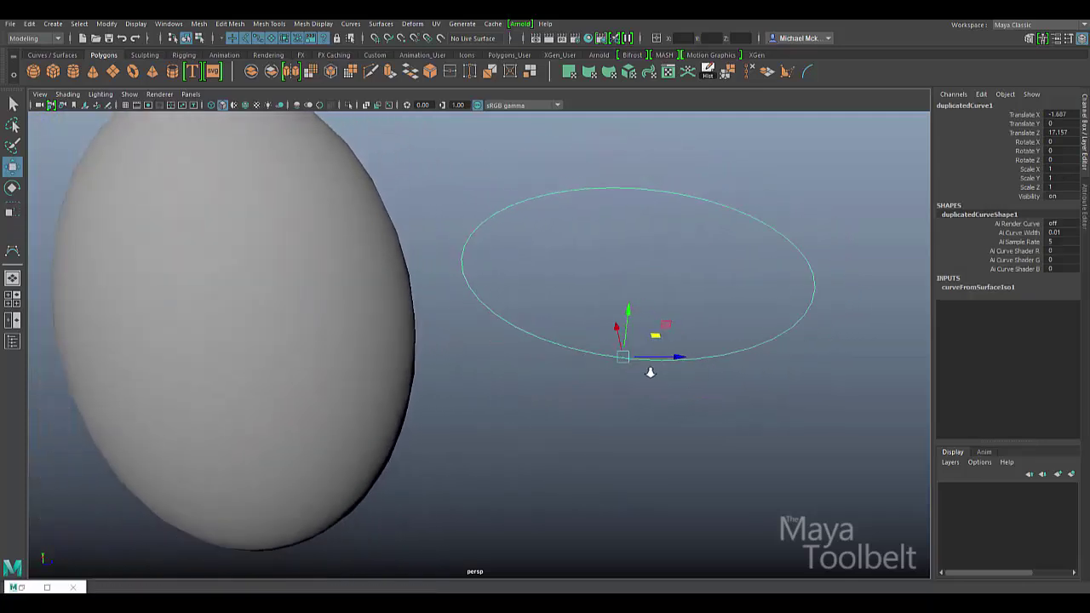
{"action": "left_click", "coordinate": [29, 23]}
{"action": "mouse_move", "coordinate": [113, 158]}
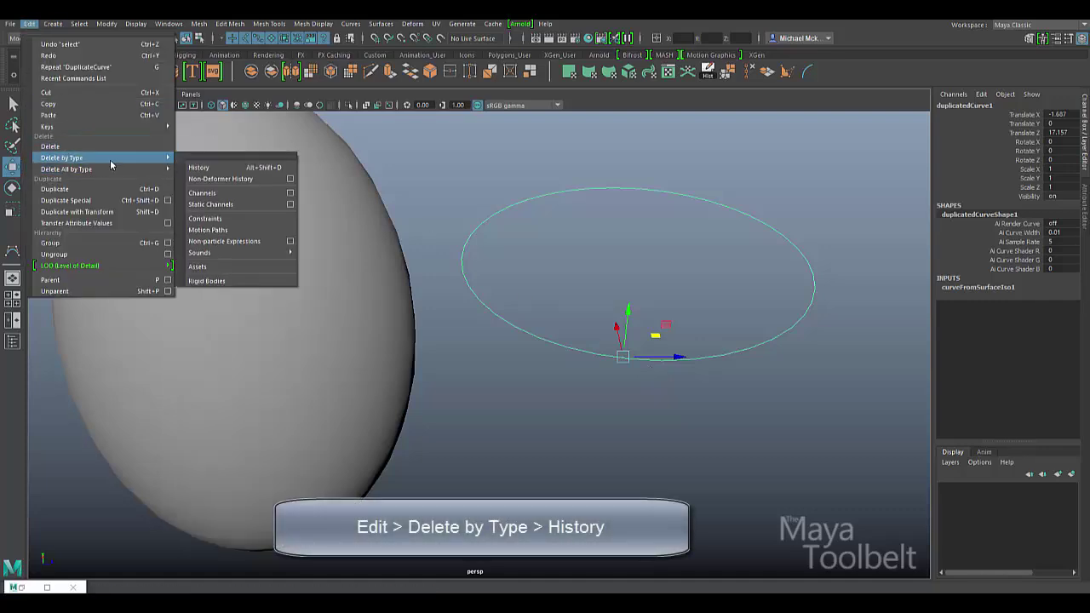
{"action": "left_click", "coordinate": [198, 169]}
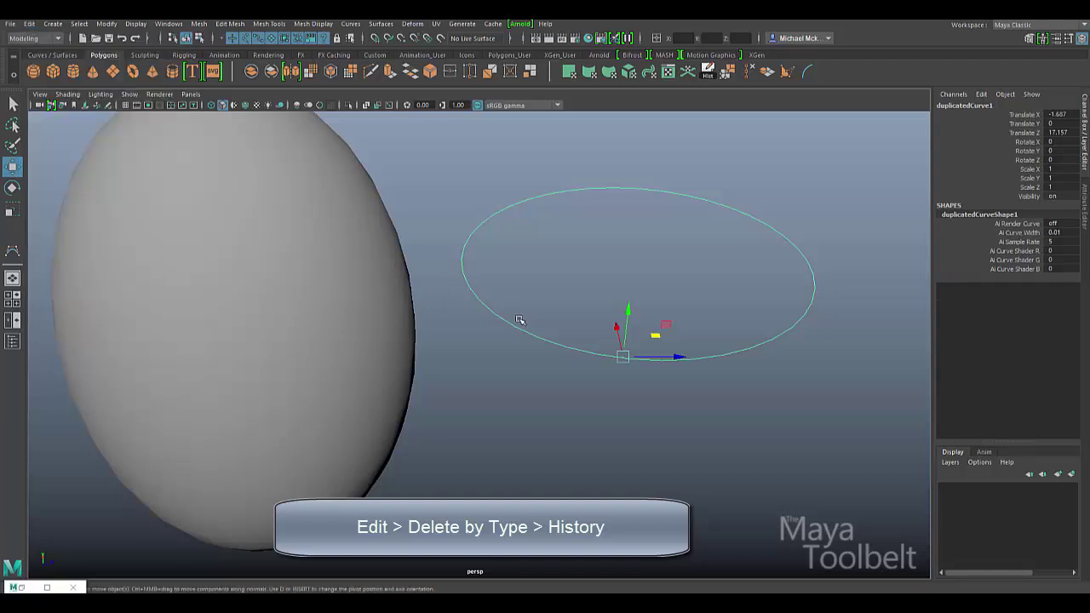
Try scaling the sphere uniformly and along Y after the curve's history deletion, and undo both scalings.
{"action": "left_click_drag", "start_coordinate": [521, 331], "coordinate": [578, 340], "text": "alt"}
{"action": "left_click", "coordinate": [446, 250]}
{"action": "key", "text": "r"}
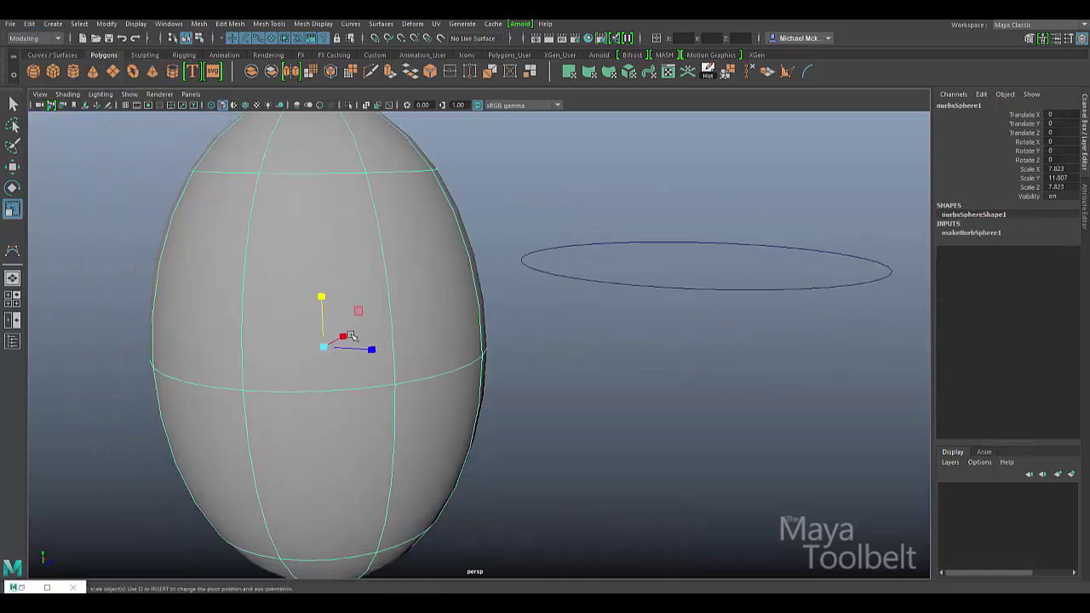
{"action": "left_click_drag", "start_coordinate": [324, 346], "coordinate": [267, 321]}
{"action": "left_click_drag", "start_coordinate": [329, 296], "coordinate": [531, 318]}
{"action": "key", "text": "ctrl+z"}
{"action": "key", "text": "ctrl+z"}
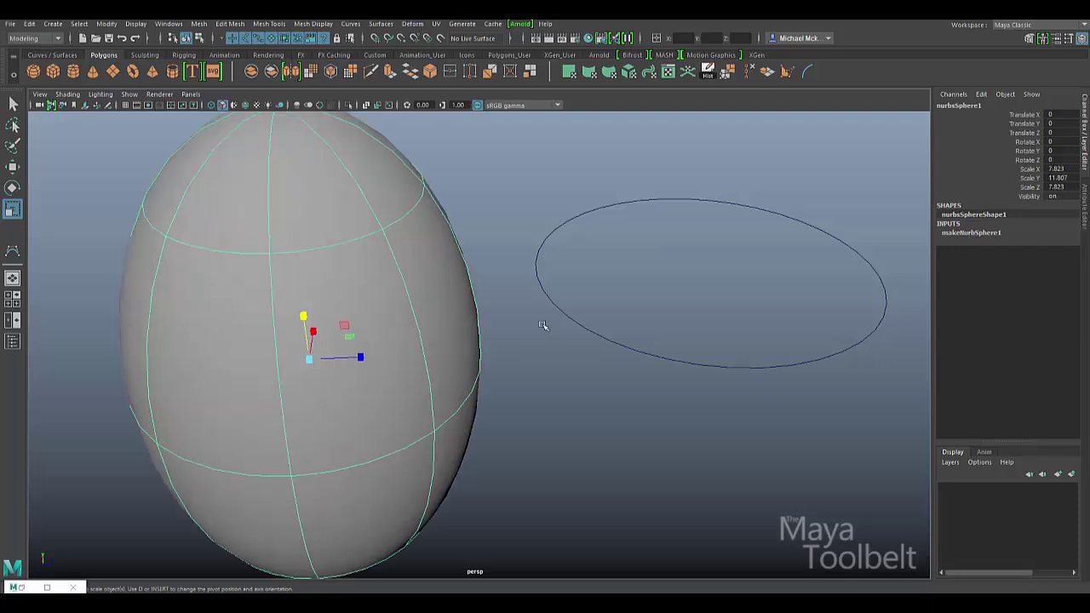
Undo the curve's history deletion and the sphere's last enlargement and vertical stretch, and clear the selection.
{"action": "left_click_drag", "start_coordinate": [597, 341], "coordinate": [585, 338], "text": "alt"}
{"action": "key", "text": "ctrl+z"}
{"action": "key", "text": "ctrl+z"}
{"action": "key", "text": "ctrl+z"}
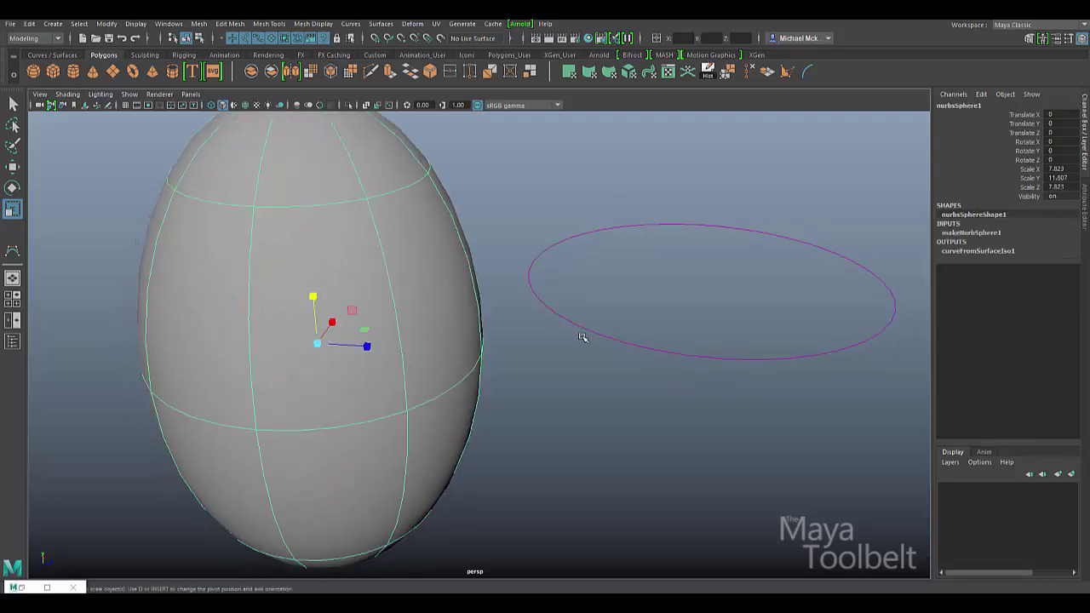
{"action": "key", "text": "ctrl+z"}
{"action": "key", "text": "ctrl+z"}
{"action": "left_click_drag", "start_coordinate": [586, 383], "coordinate": [574, 367], "text": "alt"}
{"action": "left_click", "coordinate": [575, 367]}
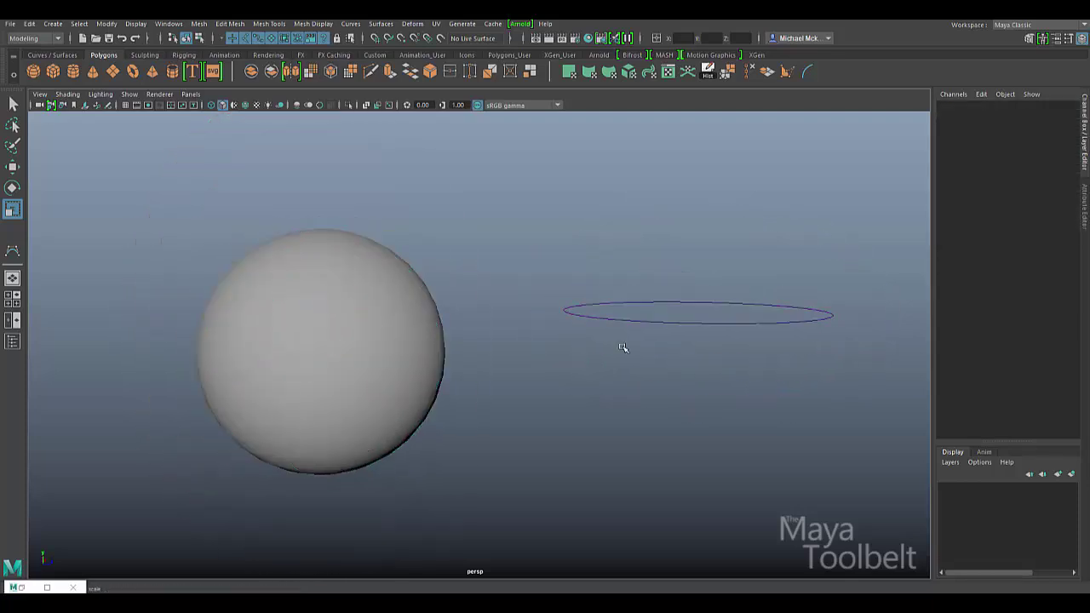
Delete the duplicated curve beside the sphere, and select and frame the sphere.
{"action": "left_click_drag", "start_coordinate": [651, 317], "coordinate": [647, 353], "text": "alt"}
{"action": "left_click_drag", "start_coordinate": [638, 265], "coordinate": [647, 302]}
{"action": "key", "text": "Delete"}
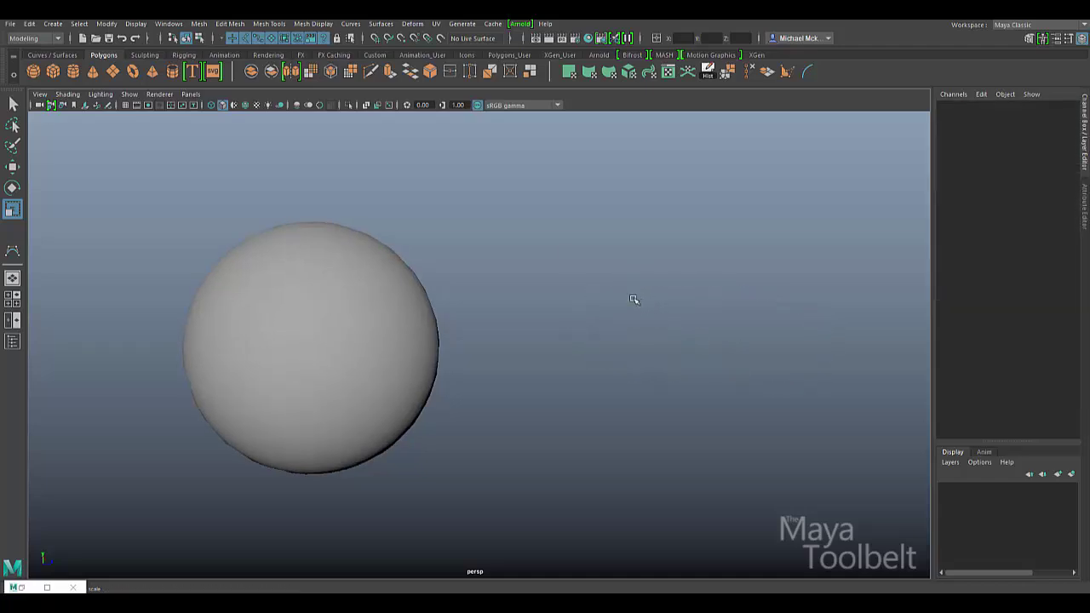
{"action": "left_click", "coordinate": [298, 333]}
{"action": "key", "text": "f"}
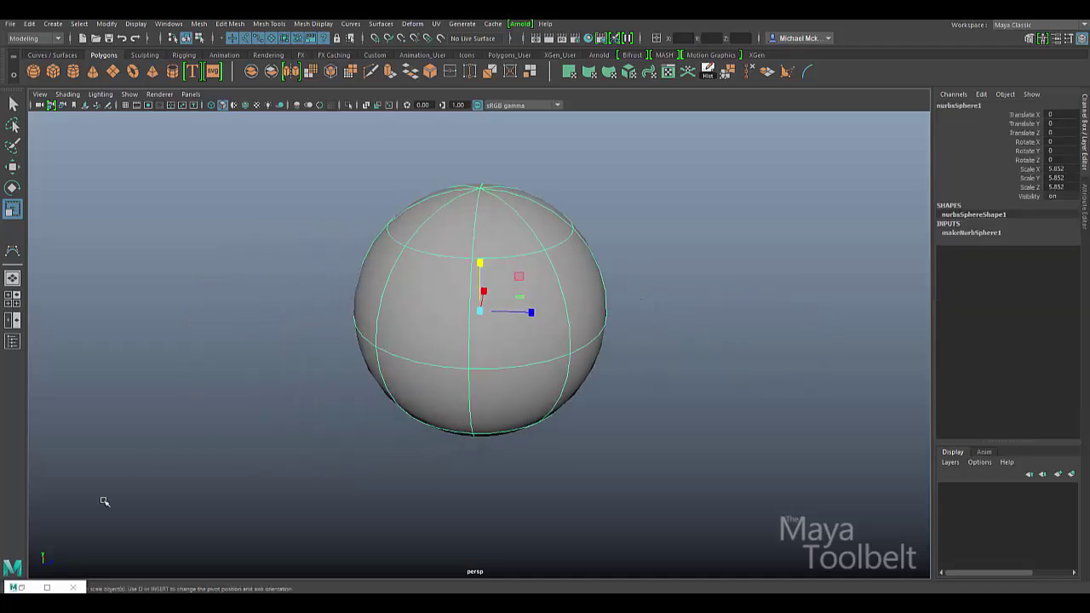
Restore the Duplicate Surface Curves options window while keeping the sphere selected.
{"action": "left_click", "coordinate": [23, 587]}
{"action": "middle_click_drag", "start_coordinate": [435, 364], "coordinate": [549, 405], "text": "alt"}
{"action": "right_click_drag", "start_coordinate": [549, 405], "coordinate": [620, 380], "text": "alt"}
{"action": "left_click_drag", "start_coordinate": [621, 380], "coordinate": [591, 364], "text": "alt"}
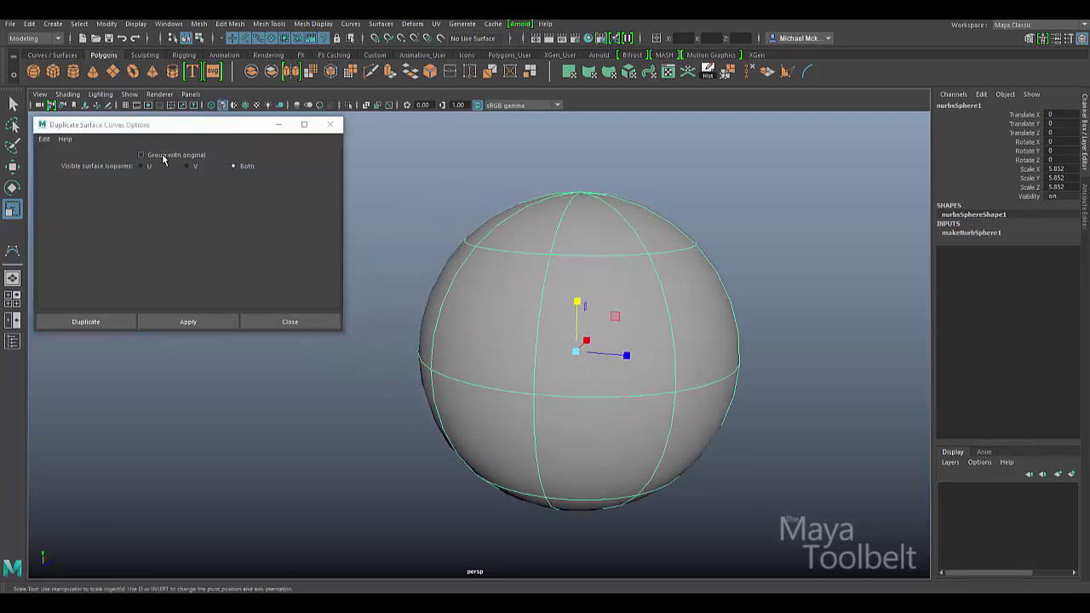
{"action": "left_click_drag", "start_coordinate": [636, 291], "coordinate": [654, 291], "text": "alt"}
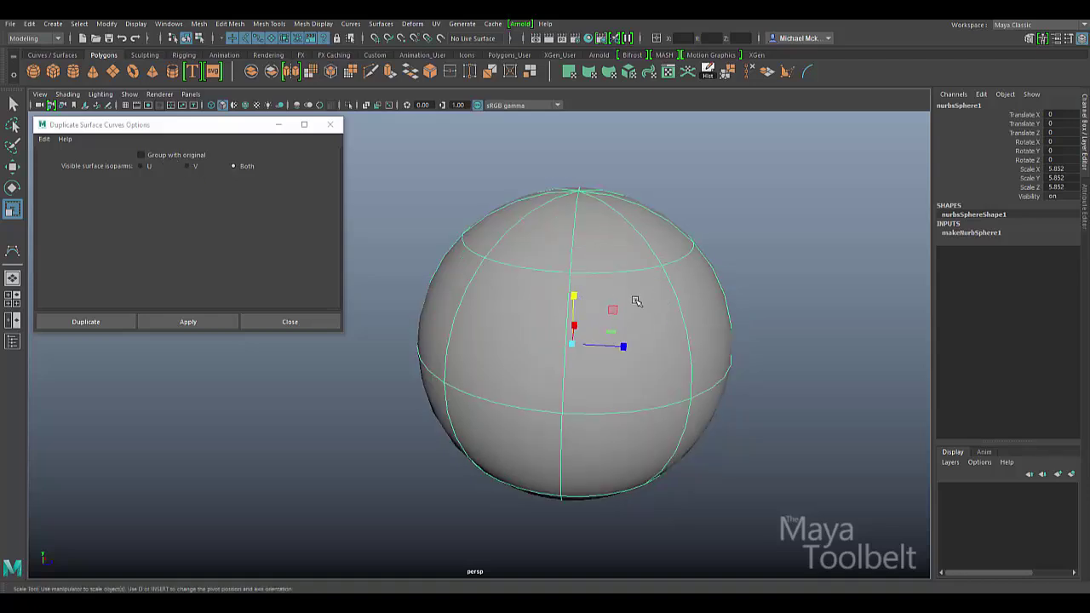
Select the sphere's upper horizontal isoparm and duplicate it as a surface curve with Group with original enabled.
{"action": "right_click_drag", "start_coordinate": [637, 302], "coordinate": [636, 269]}
{"action": "left_click_drag", "start_coordinate": [636, 269], "coordinate": [707, 346], "text": "alt"}
{"action": "left_click", "coordinate": [633, 268]}
{"action": "middle_click_drag", "start_coordinate": [707, 345], "coordinate": [644, 394], "text": "alt"}
{"action": "right_click_drag", "start_coordinate": [645, 395], "coordinate": [668, 503], "text": "alt"}
{"action": "left_click_drag", "start_coordinate": [668, 503], "coordinate": [667, 491], "text": "alt"}
{"action": "left_click", "coordinate": [141, 155]}
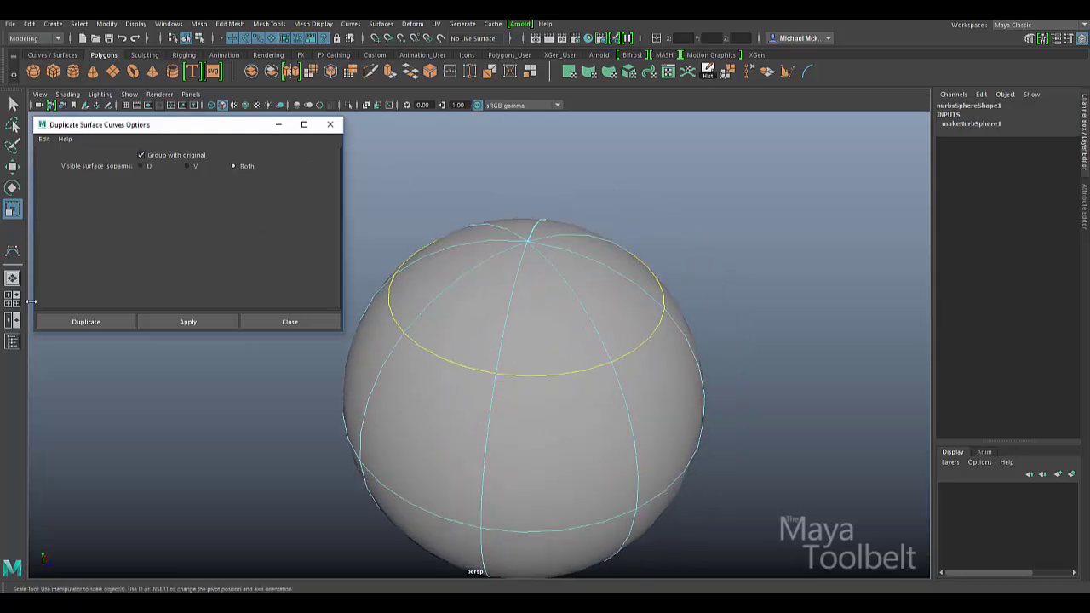
{"action": "left_click", "coordinate": [86, 322]}
Move the duplicated curve off the sphere so it sits beside it.
{"action": "left_click_drag", "start_coordinate": [631, 362], "coordinate": [636, 347], "text": "alt"}
{"action": "key", "text": "w"}
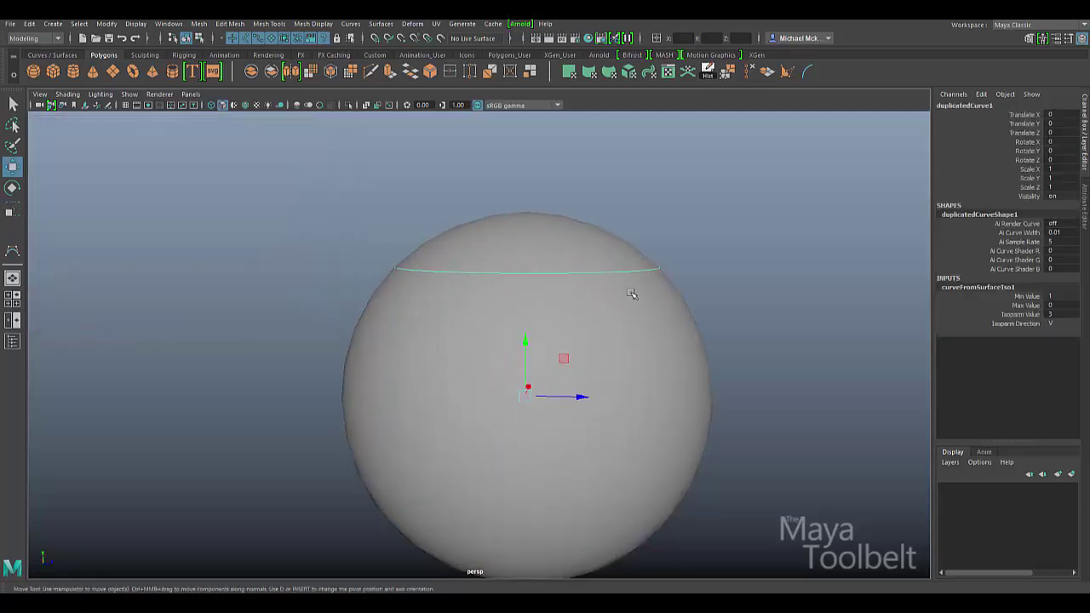
{"action": "left_click_drag", "start_coordinate": [646, 301], "coordinate": [632, 321], "text": "alt"}
{"action": "left_click_drag", "start_coordinate": [568, 399], "coordinate": [805, 337]}
{"action": "left_click_drag", "start_coordinate": [771, 380], "coordinate": [749, 375], "text": "alt"}
{"action": "middle_click_drag", "start_coordinate": [749, 374], "coordinate": [693, 354], "text": "alt"}
{"action": "right_click_drag", "start_coordinate": [694, 353], "coordinate": [543, 352], "text": "alt"}
Select and deselect the sphere and its curve repeatedly to examine how the grouped curve highlights.
{"action": "left_click", "coordinate": [547, 361]}
{"action": "left_click_drag", "start_coordinate": [686, 404], "coordinate": [573, 199], "text": "alt"}
{"action": "left_click", "coordinate": [647, 366]}
{"action": "left_click", "coordinate": [510, 332]}
{"action": "left_click", "coordinate": [698, 349]}
{"action": "left_click", "coordinate": [511, 366]}
{"action": "left_click_drag", "start_coordinate": [653, 292], "coordinate": [540, 321], "text": "alt"}
{"action": "key", "text": "ctrl+z"}
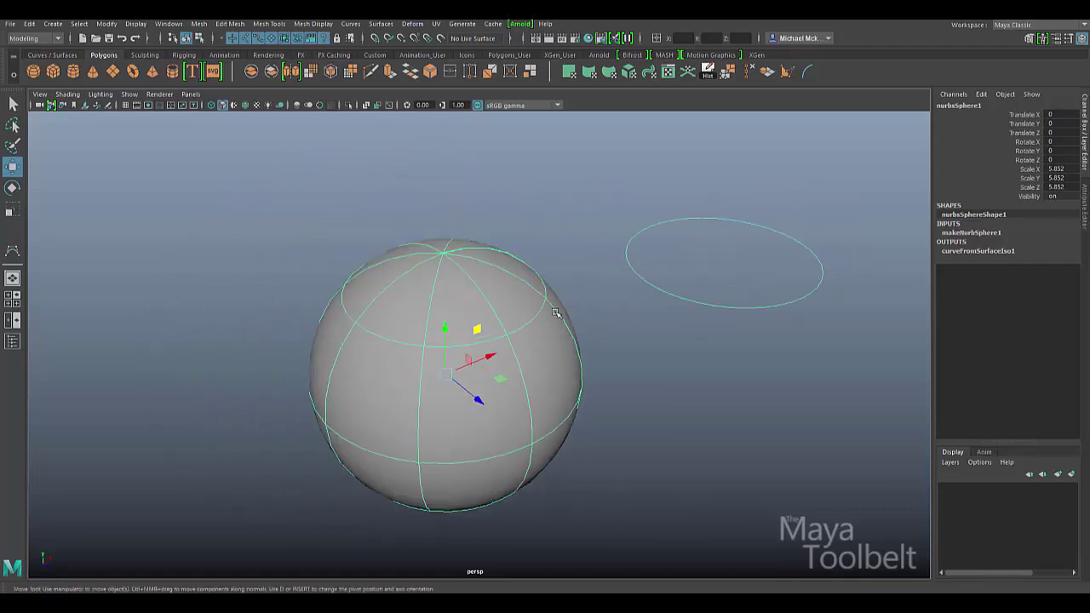
Show the Outliner, expand nurbsSphere1 to inspect its child duplicatedCurve1, and reselect the sphere.
{"action": "left_click", "coordinate": [12, 341]}
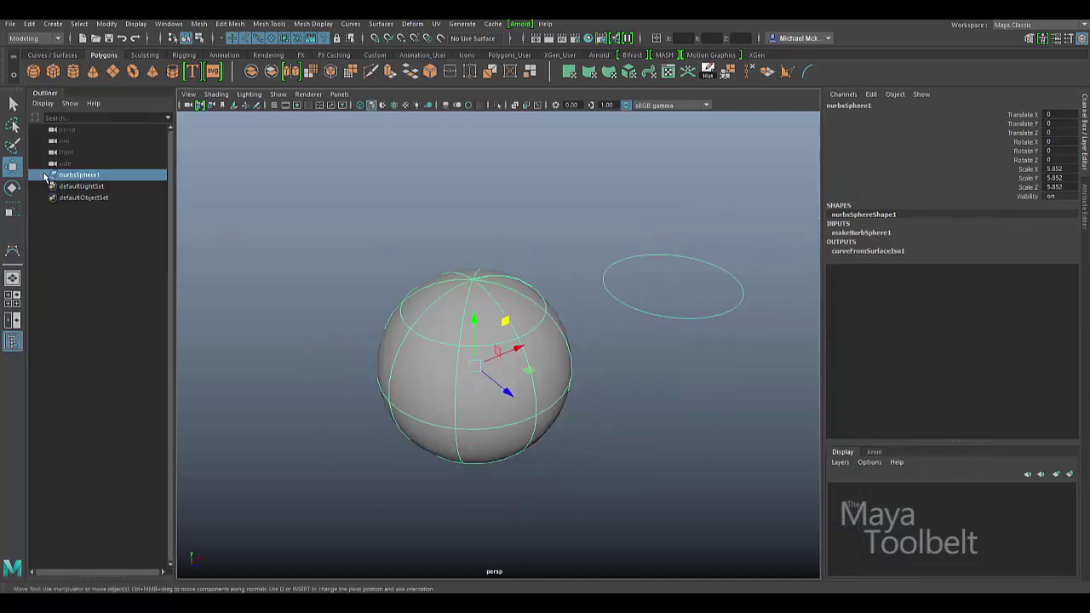
{"action": "left_click", "coordinate": [42, 175]}
{"action": "left_click", "coordinate": [98, 187]}
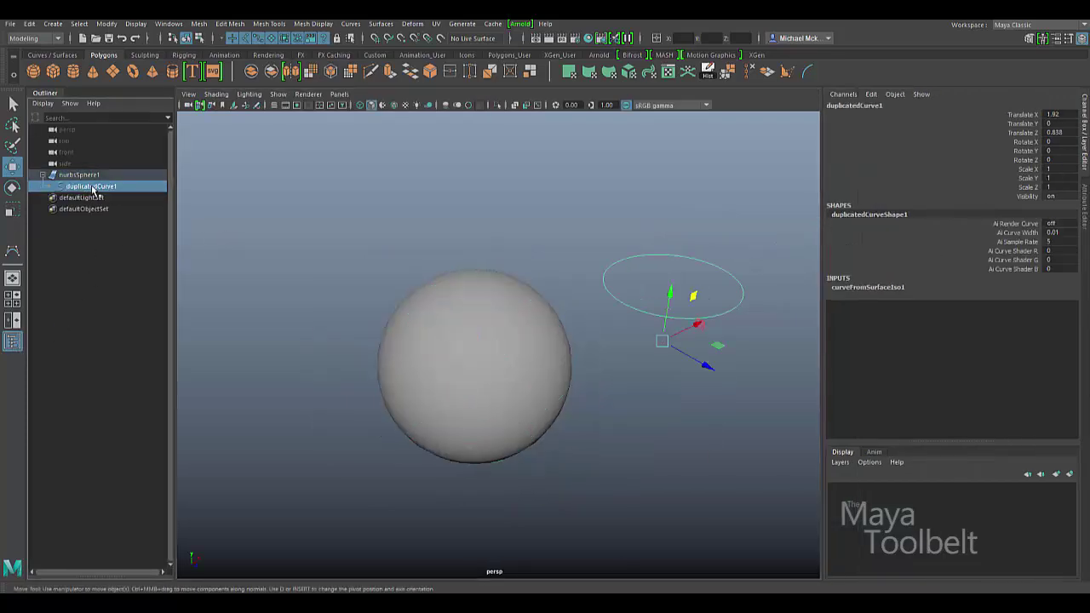
{"action": "left_click", "coordinate": [81, 176]}
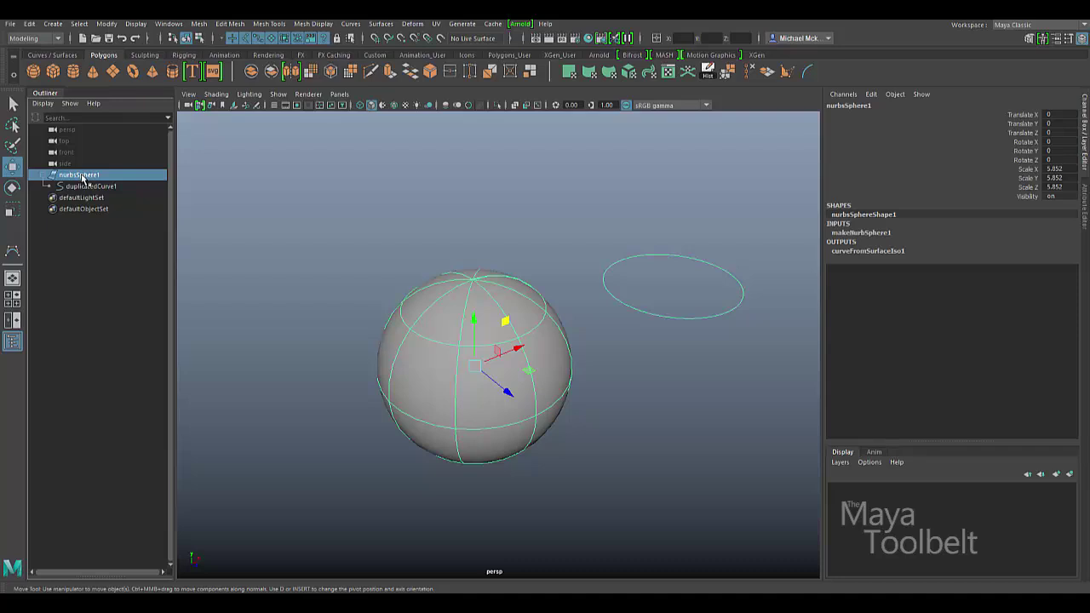
Move the parent sphere to about X -4.35, Y 2.213, and try rotating it before undoing the rotation.
{"action": "left_click_drag", "start_coordinate": [405, 287], "coordinate": [491, 297], "text": "alt"}
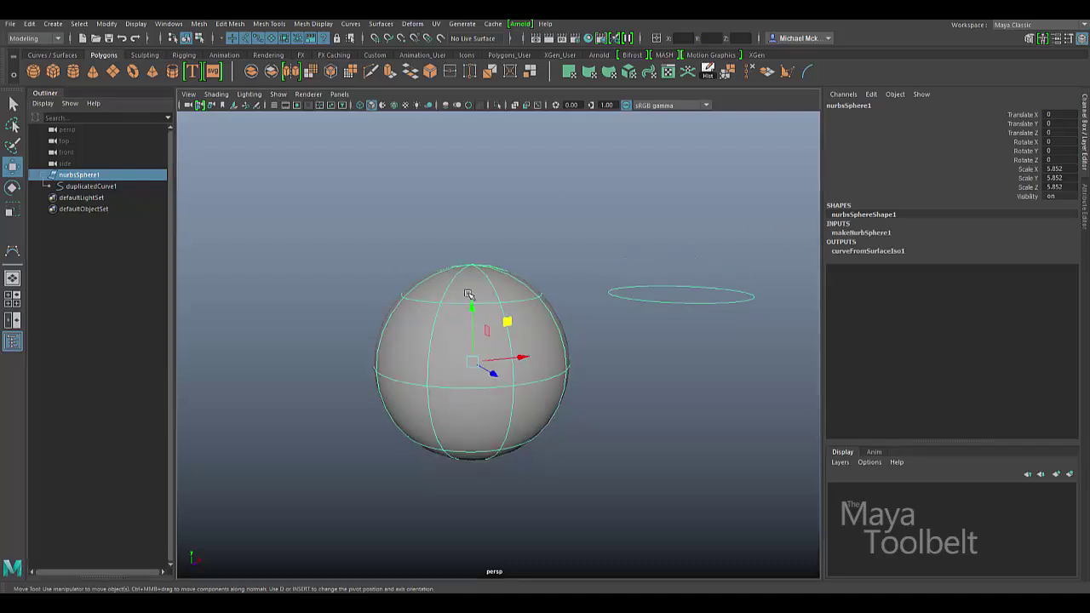
{"action": "middle_click_drag", "start_coordinate": [508, 319], "coordinate": [437, 292]}
{"action": "key", "text": "e"}
{"action": "left_click_drag", "start_coordinate": [377, 291], "coordinate": [509, 263]}
{"action": "key", "text": "ctrl+z"}
Select the child curve beside the sphere and step up the hierarchy to its parent sphere.
{"action": "left_click_drag", "start_coordinate": [575, 271], "coordinate": [592, 325], "text": "alt"}
{"action": "key", "text": "w"}
{"action": "left_click_drag", "start_coordinate": [602, 240], "coordinate": [628, 281]}
{"action": "key", "text": "Up"}
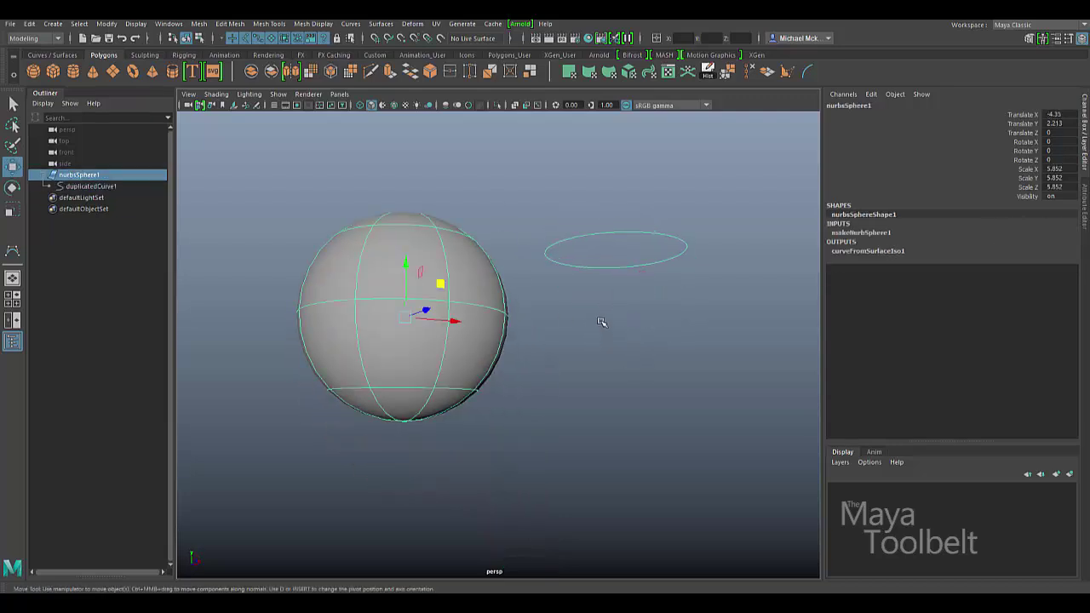
{"action": "left_click_drag", "start_coordinate": [602, 320], "coordinate": [642, 356], "text": "alt"}
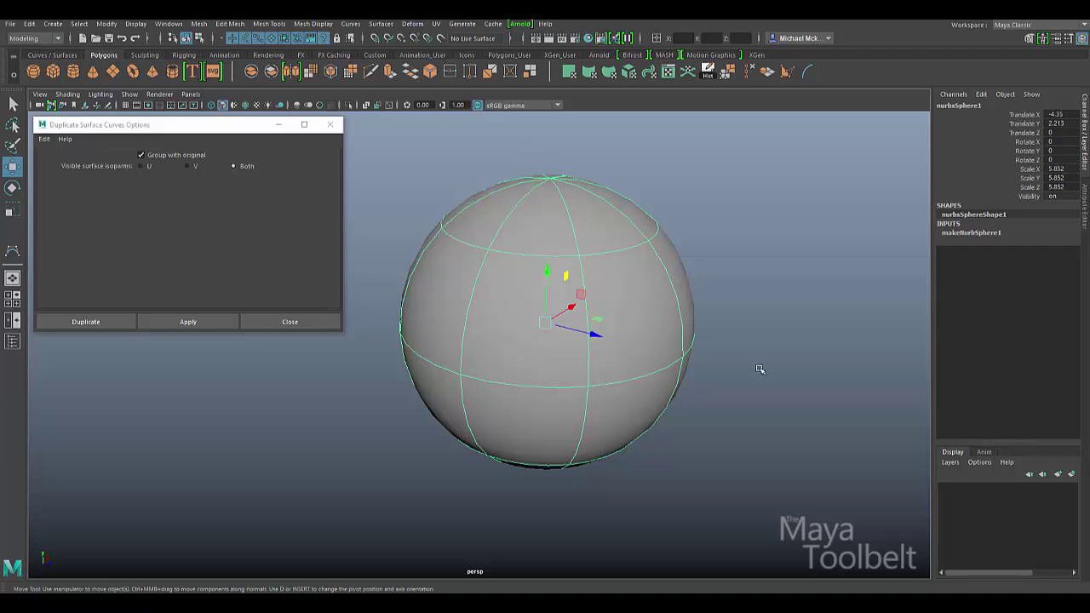
Try the U and V isoparm options, and reset the Duplicate Surface Curves settings to their defaults.
{"action": "left_click", "coordinate": [142, 167]}
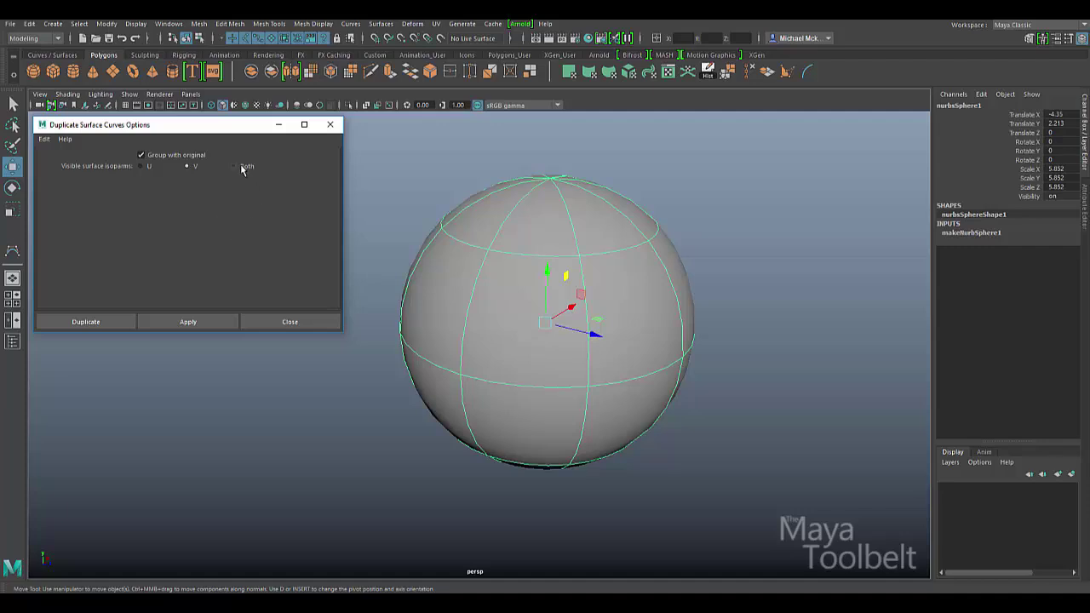
{"action": "left_click", "coordinate": [45, 139]}
{"action": "left_click", "coordinate": [58, 165]}
{"action": "left_click_drag", "start_coordinate": [576, 323], "coordinate": [643, 347], "text": "alt"}
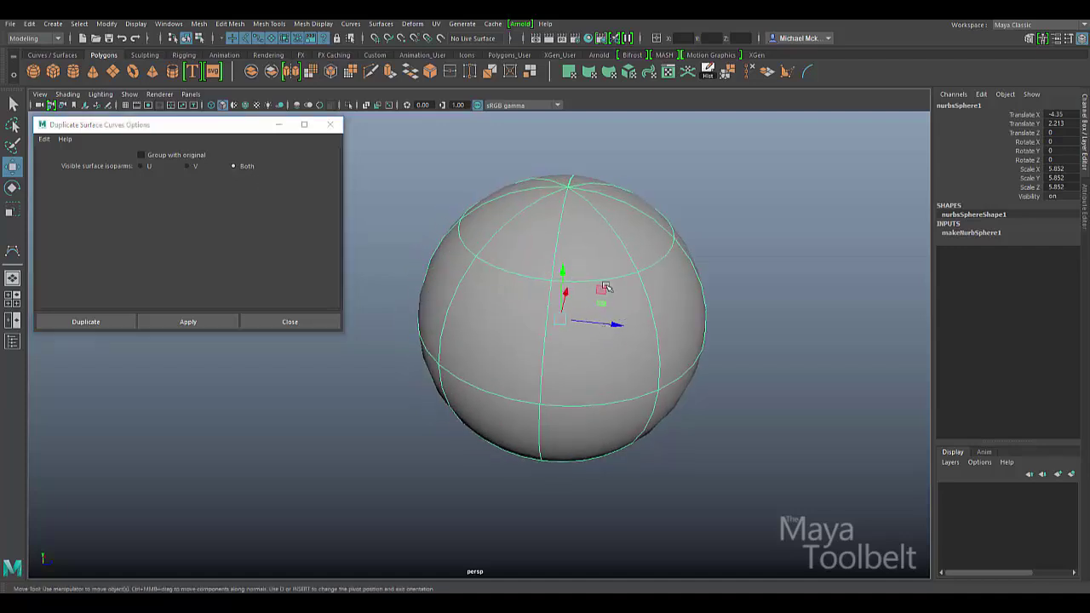
{"action": "left_click_drag", "start_coordinate": [711, 304], "coordinate": [696, 286], "text": "alt"}
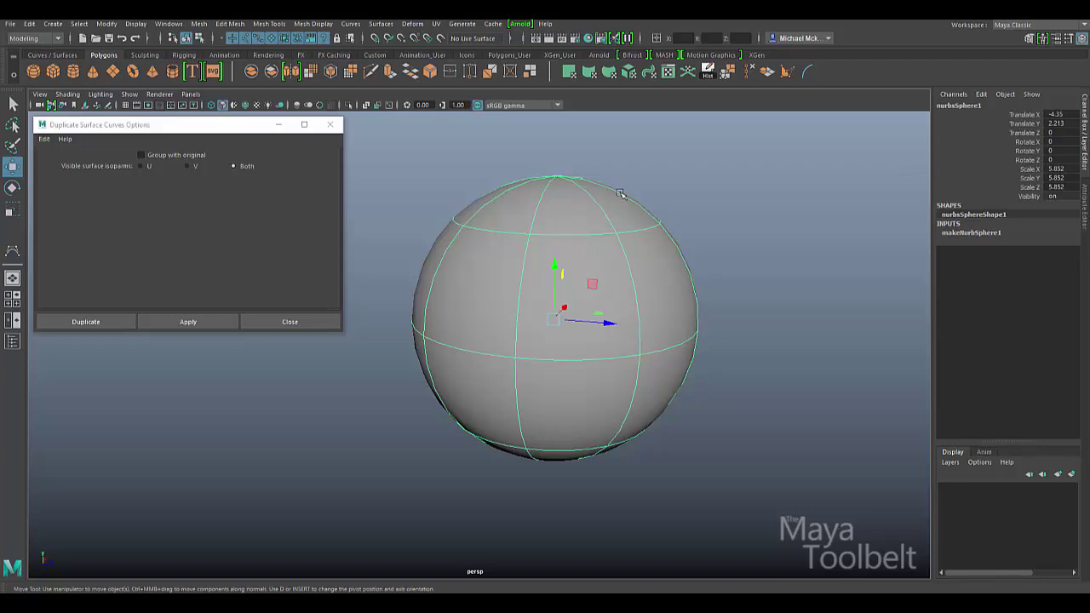
Select the whole sphere and duplicate all its visible isoparms as curves with the Both option.
{"action": "left_click", "coordinate": [739, 223]}
{"action": "left_click_drag", "start_coordinate": [733, 183], "coordinate": [483, 388]}
{"action": "left_click", "coordinate": [188, 321]}
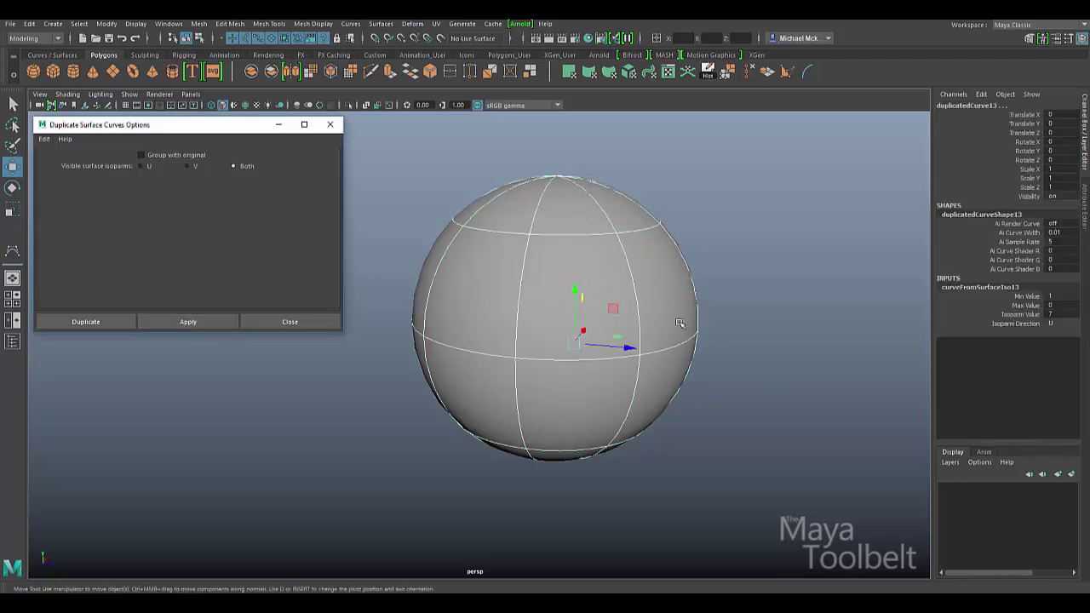
{"action": "left_click_drag", "start_coordinate": [676, 320], "coordinate": [638, 315], "text": "alt"}
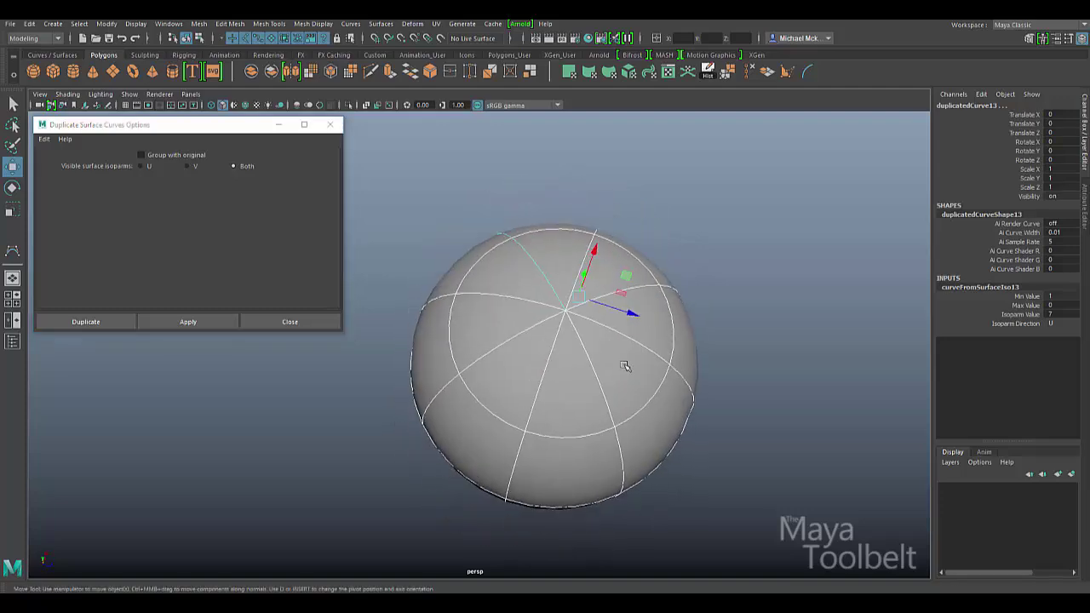
{"action": "left_click_drag", "start_coordinate": [632, 368], "coordinate": [617, 308], "text": "alt"}
{"action": "left_click", "coordinate": [478, 261]}
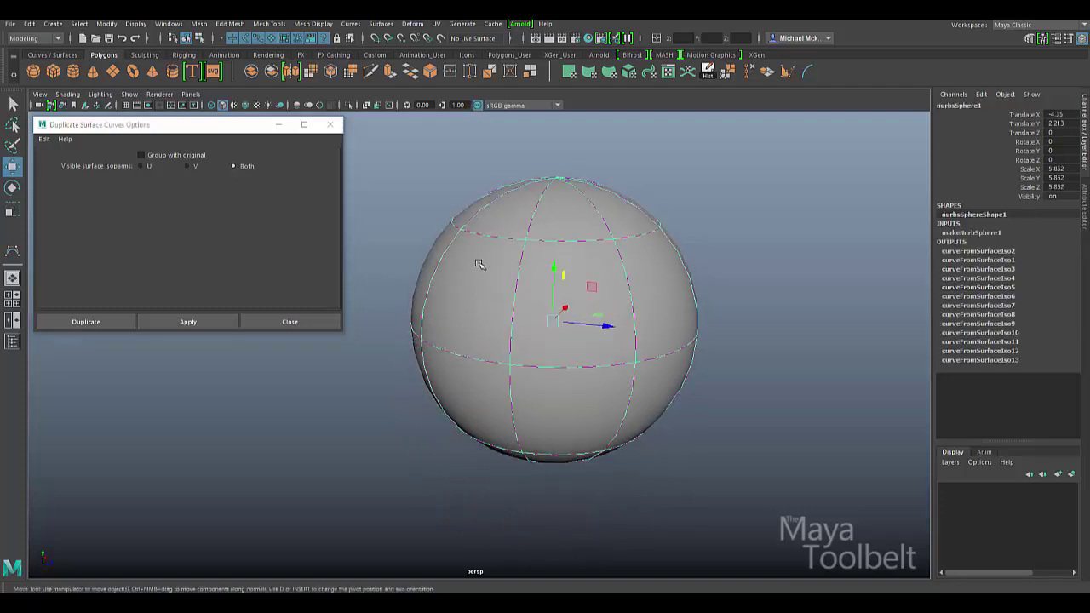
{"action": "left_click_drag", "start_coordinate": [610, 324], "coordinate": [589, 354]}
{"action": "key", "text": "ctrl+z"}
Select all the duplicated curves, move them beside the sphere to about Z 14.847, and clear the selection.
{"action": "left_click_drag", "start_coordinate": [783, 155], "coordinate": [705, 338]}
{"action": "left_click_drag", "start_coordinate": [686, 384], "coordinate": [700, 412], "text": "alt"}
{"action": "right_click_drag", "start_coordinate": [700, 412], "coordinate": [592, 371], "text": "alt"}
{"action": "left_click_drag", "start_coordinate": [573, 288], "coordinate": [828, 263]}
{"action": "left_click_drag", "start_coordinate": [766, 393], "coordinate": [790, 383], "text": "alt"}
{"action": "middle_click_drag", "start_coordinate": [790, 394], "coordinate": [649, 387], "text": "alt"}
{"action": "left_click_drag", "start_coordinate": [650, 388], "coordinate": [672, 426], "text": "alt"}
{"action": "left_click", "coordinate": [738, 477]}
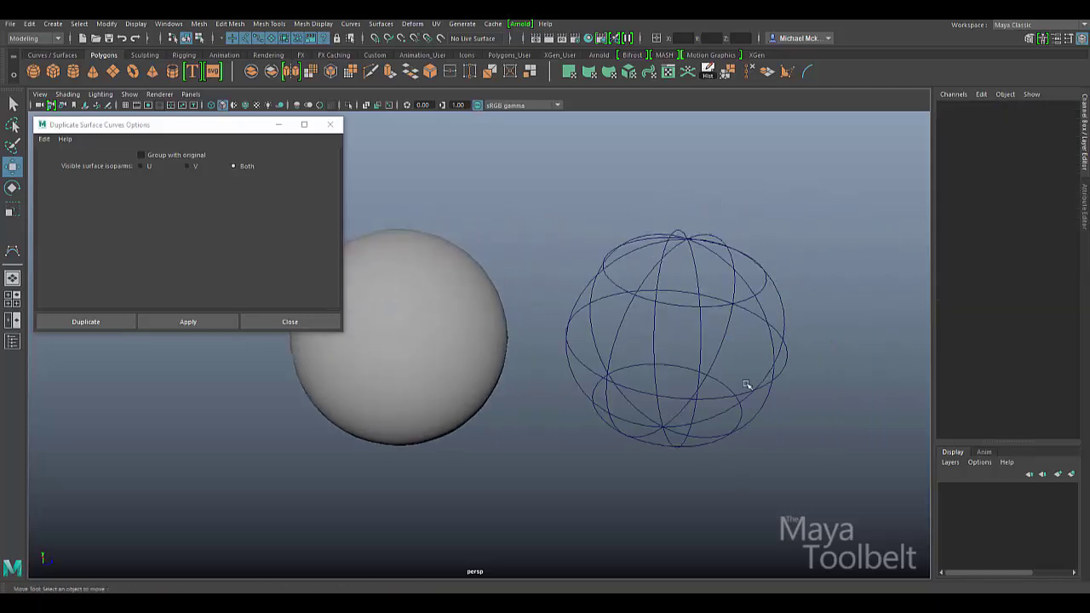
Select the sphere, the whole duplicated curve set and several individual curves to examine them as separate objects.
{"action": "left_click_drag", "start_coordinate": [761, 355], "coordinate": [774, 304], "text": "alt"}
{"action": "left_click", "coordinate": [482, 296]}
{"action": "left_click_drag", "start_coordinate": [406, 355], "coordinate": [404, 332], "text": "alt"}
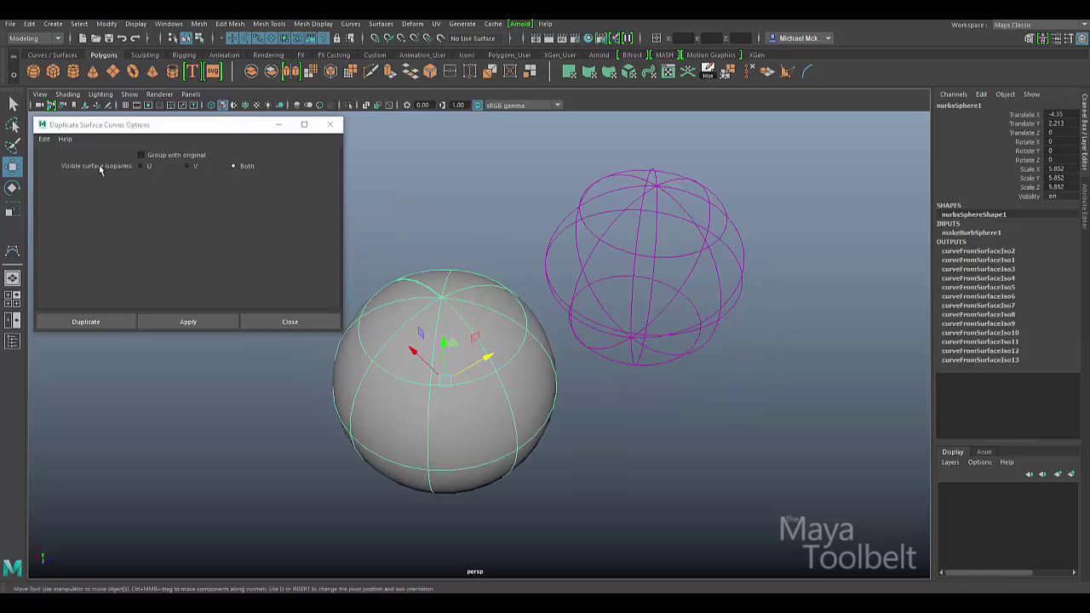
{"action": "left_click_drag", "start_coordinate": [498, 252], "coordinate": [573, 245], "text": "alt"}
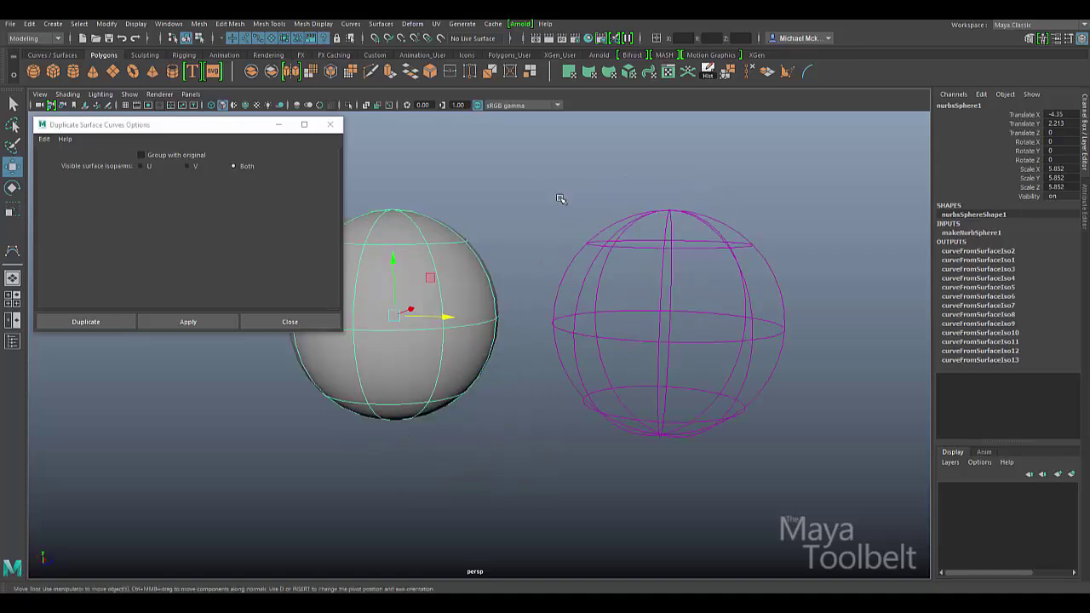
{"action": "left_click_drag", "start_coordinate": [533, 177], "coordinate": [832, 443]}
{"action": "left_click", "coordinate": [759, 396]}
{"action": "left_click_drag", "start_coordinate": [552, 267], "coordinate": [605, 287]}
{"action": "left_click_drag", "start_coordinate": [638, 240], "coordinate": [646, 256]}
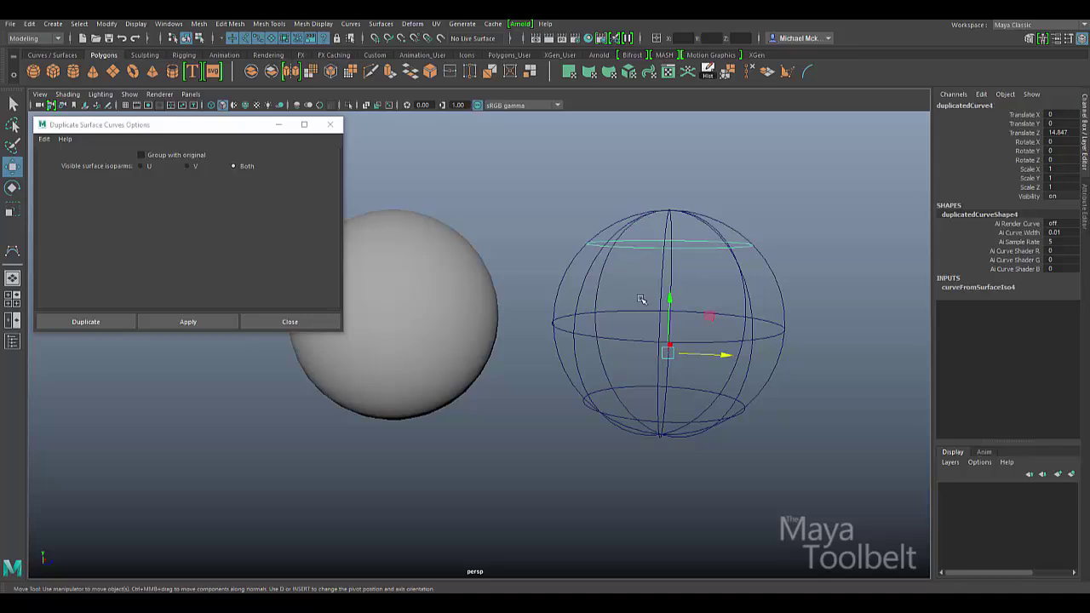
{"action": "left_click", "coordinate": [646, 328]}
{"action": "left_click", "coordinate": [654, 387]}
Reselect the sphere and compare its isoparms with the linked duplicated curves from different angles.
{"action": "left_click_drag", "start_coordinate": [605, 289], "coordinate": [533, 314], "text": "alt"}
{"action": "left_click", "coordinate": [543, 358]}
{"action": "left_click", "coordinate": [508, 364]}
{"action": "middle_click_drag", "start_coordinate": [542, 369], "coordinate": [613, 355], "text": "alt"}
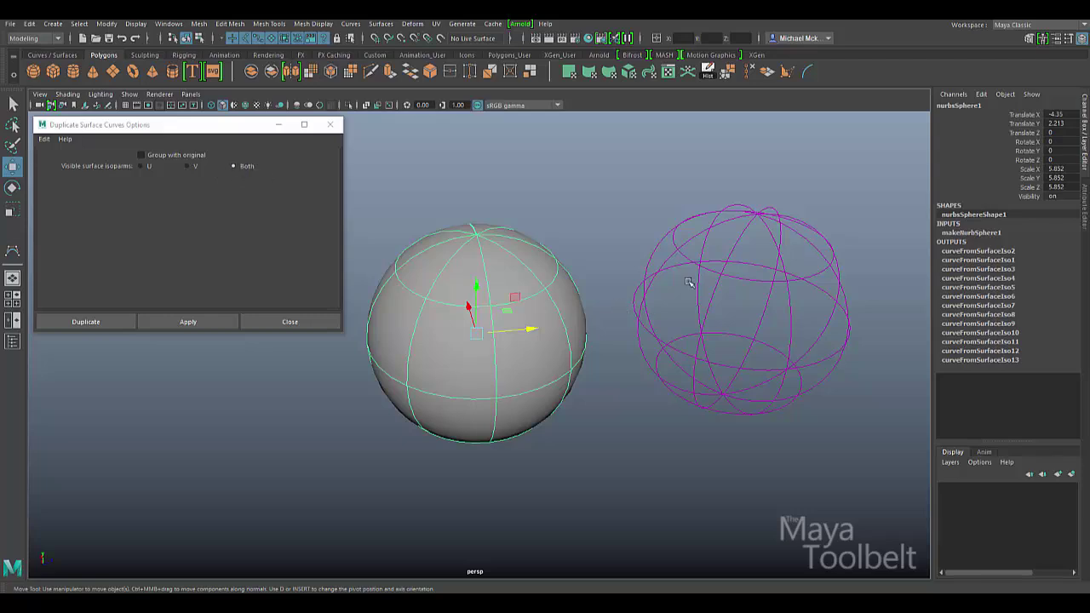
{"action": "left_click_drag", "start_coordinate": [711, 338], "coordinate": [695, 313], "text": "alt"}
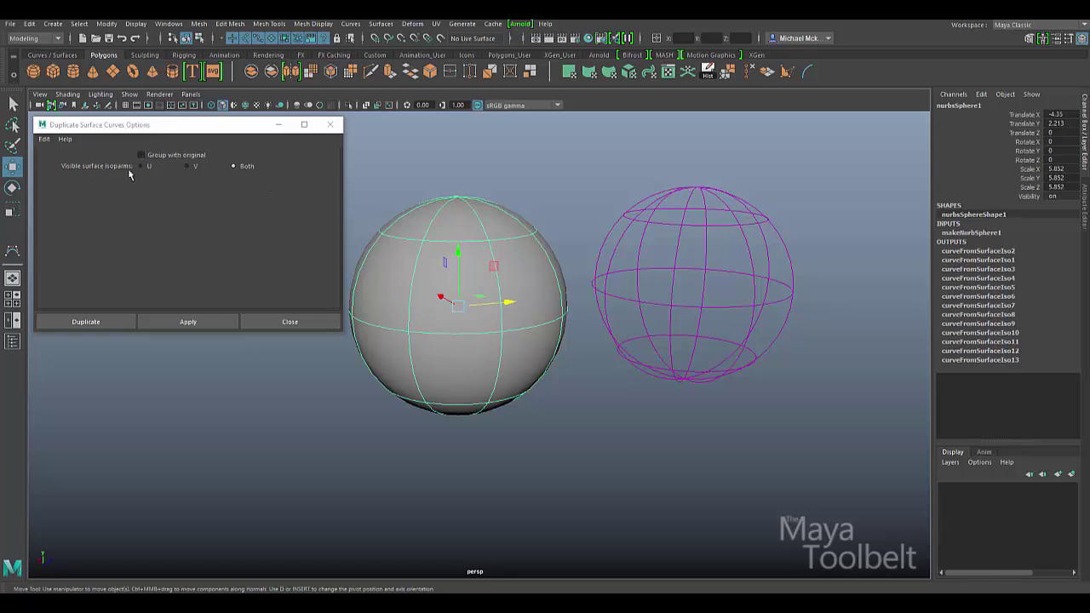
Select the whole duplicated curve set and move it farther from the sphere to about Z 32.823.
{"action": "left_click_drag", "start_coordinate": [601, 275], "coordinate": [584, 277], "text": "alt"}
{"action": "scroll", "coordinate": [587, 268], "scroll_direction": "down", "scroll_amount": 3}
{"action": "left_click_drag", "start_coordinate": [604, 210], "coordinate": [750, 380]}
{"action": "middle_click_drag", "start_coordinate": [731, 388], "coordinate": [718, 389], "text": "alt"}
{"action": "left_click_drag", "start_coordinate": [718, 388], "coordinate": [664, 372], "text": "alt"}
{"action": "left_click_drag", "start_coordinate": [596, 280], "coordinate": [774, 377]}
{"action": "middle_click_drag", "start_coordinate": [728, 390], "coordinate": [805, 401], "text": "alt"}
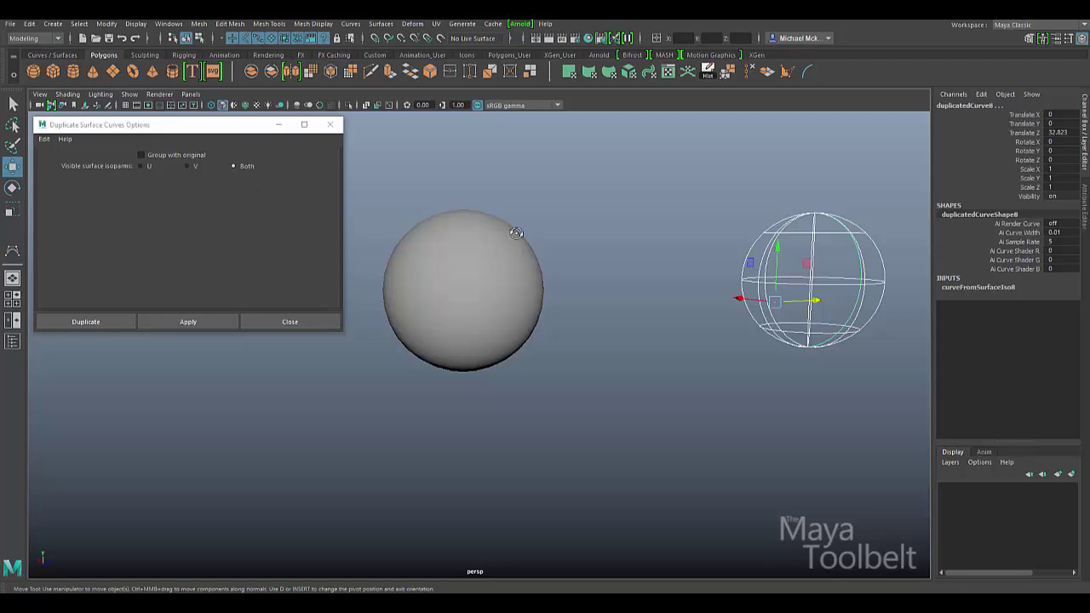
Select the sphere and duplicate only its V isoparms as surface curves.
{"action": "left_click_drag", "start_coordinate": [519, 238], "coordinate": [553, 326], "text": "alt"}
{"action": "left_click", "coordinate": [549, 326]}
{"action": "left_click_drag", "start_coordinate": [645, 338], "coordinate": [651, 344], "text": "alt"}
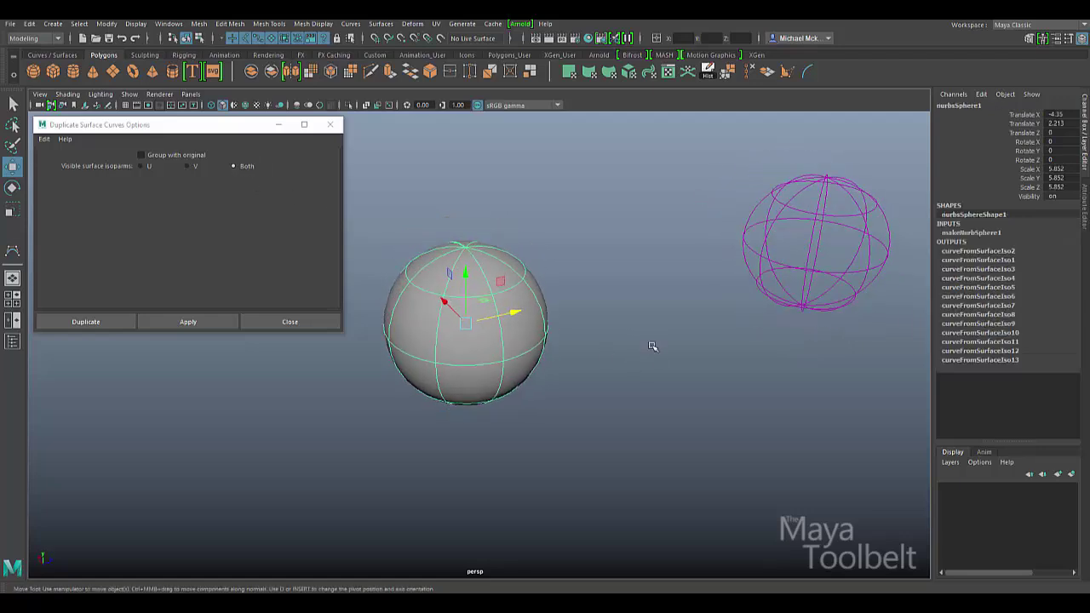
{"action": "left_click_drag", "start_coordinate": [608, 211], "coordinate": [609, 218], "text": "alt"}
{"action": "left_click", "coordinate": [187, 166]}
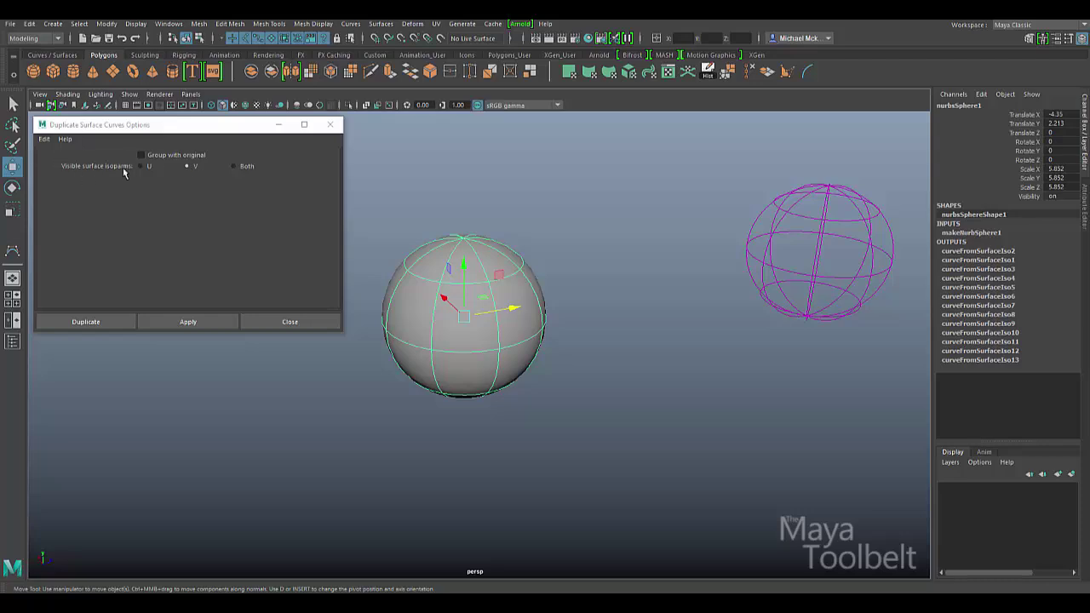
{"action": "left_click", "coordinate": [180, 321]}
Select the new V curves and move them away from the sphere to about X 12.212, Z 25.223.
{"action": "left_click_drag", "start_coordinate": [583, 233], "coordinate": [306, 458], "text": "shift"}
{"action": "key", "text": "ctrl+z"}
{"action": "left_click", "coordinate": [456, 341]}
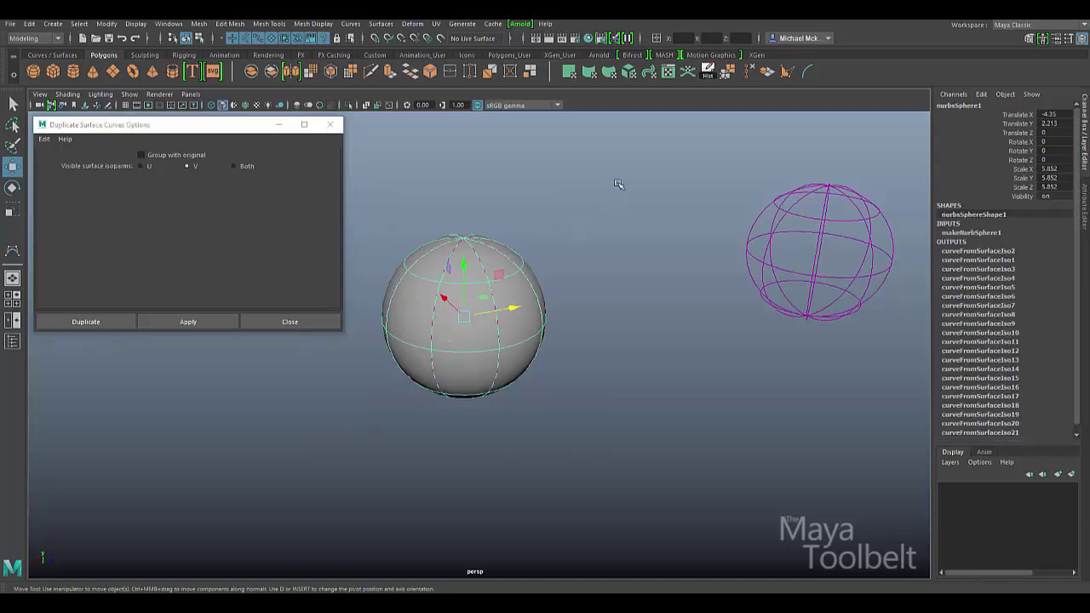
{"action": "left_click", "coordinate": [534, 347]}
{"action": "left_click_drag", "start_coordinate": [491, 315], "coordinate": [723, 365]}
{"action": "left_click_drag", "start_coordinate": [659, 225], "coordinate": [689, 59]}
{"action": "left_click_drag", "start_coordinate": [720, 340], "coordinate": [709, 240], "text": "alt"}
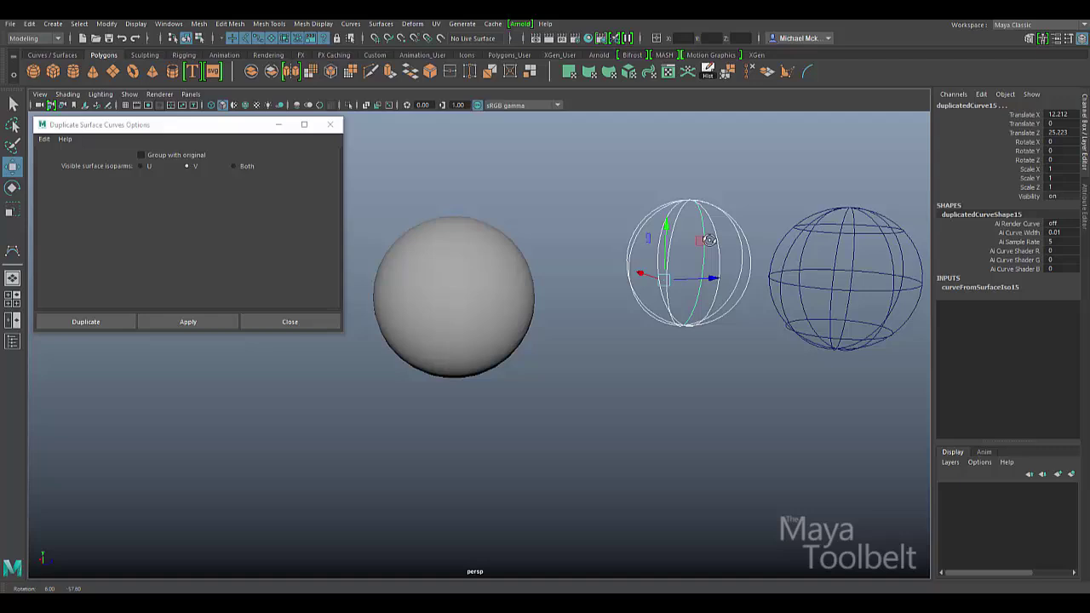
Select the sphere and duplicate only its U isoparms as surface curves.
{"action": "left_click", "coordinate": [419, 286]}
{"action": "left_click", "coordinate": [142, 167]}
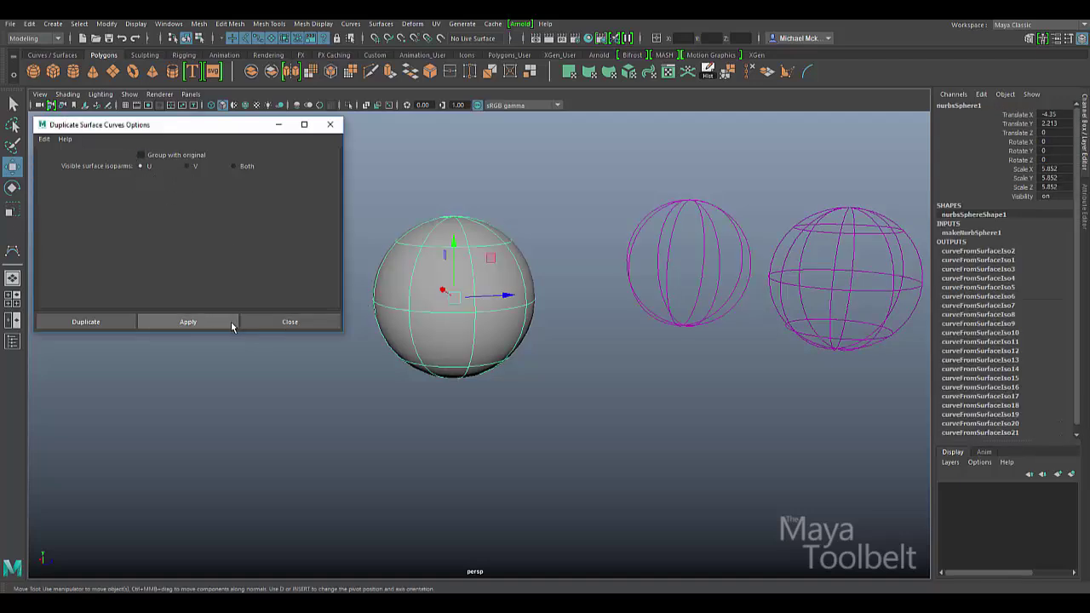
{"action": "left_click", "coordinate": [188, 321]}
Move the new U curves away from the sphere to about X 18.61, Z 14.423.
{"action": "left_click_drag", "start_coordinate": [489, 336], "coordinate": [512, 139], "text": "alt"}
{"action": "left_click_drag", "start_coordinate": [652, 241], "coordinate": [636, 263], "text": "alt"}
{"action": "middle_click_drag", "start_coordinate": [653, 287], "coordinate": [604, 265], "text": "alt"}
{"action": "left_click_drag", "start_coordinate": [603, 264], "coordinate": [637, 298], "text": "alt"}
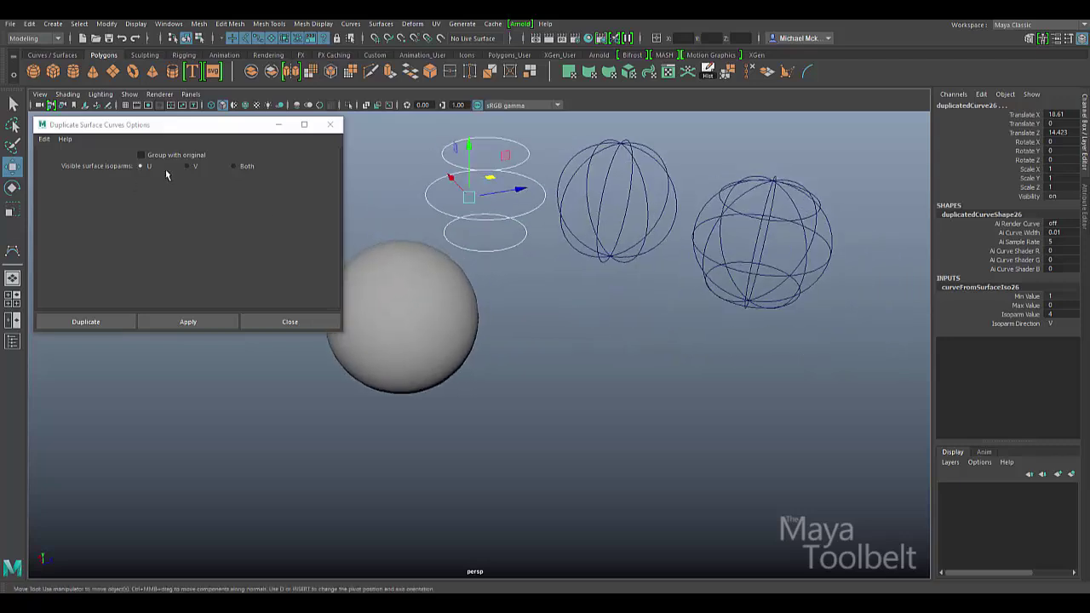
Select the V curve set, the combined curve set and the sphere in turn to compare the three duplication results.
{"action": "left_click", "coordinate": [660, 234]}
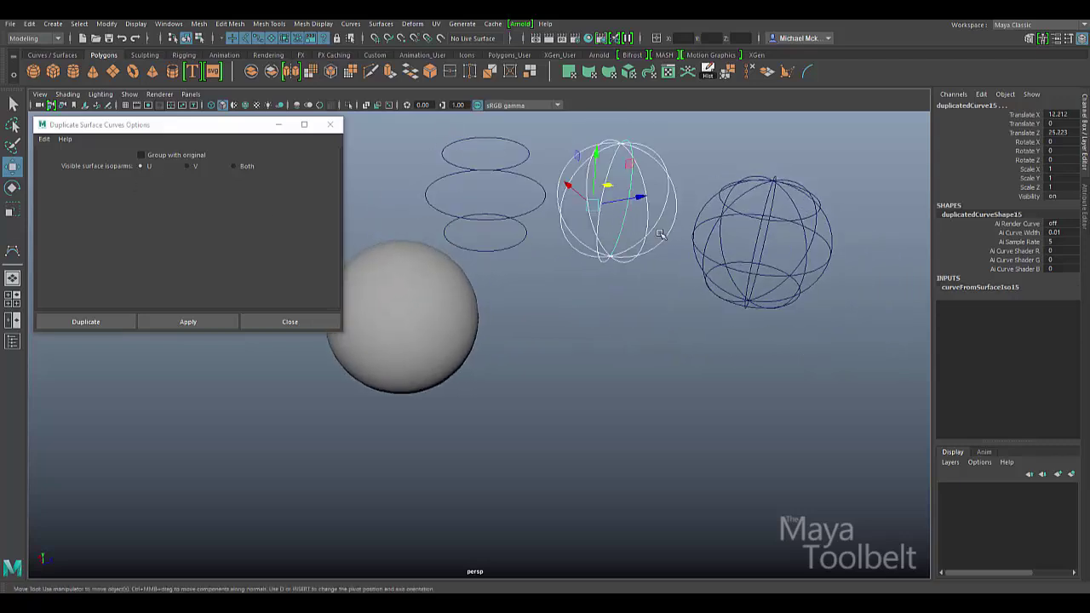
{"action": "left_click_drag", "start_coordinate": [726, 157], "coordinate": [870, 318]}
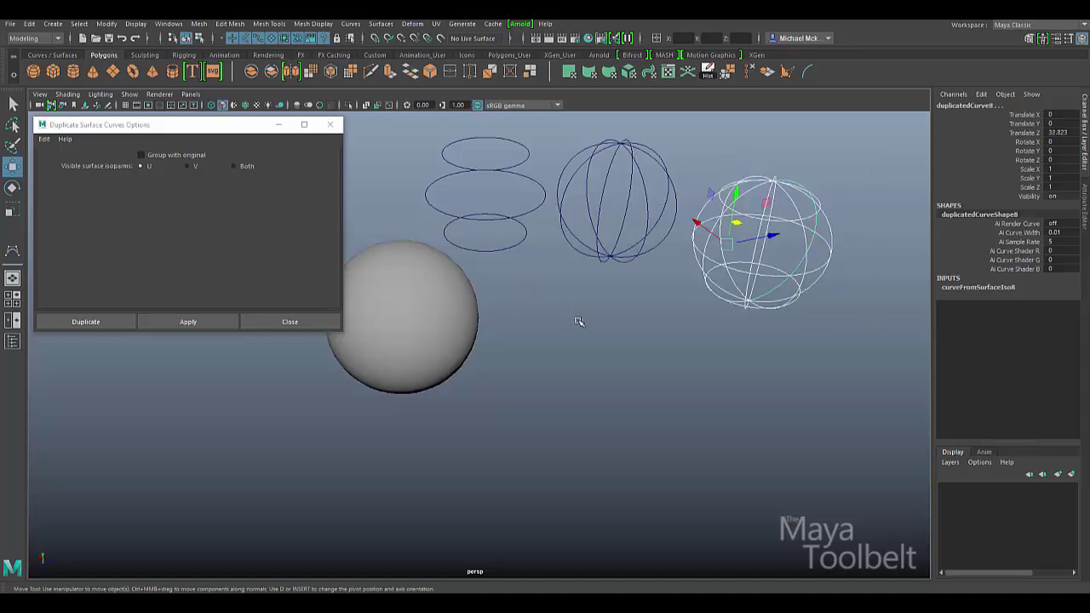
{"action": "left_click_drag", "start_coordinate": [578, 321], "coordinate": [507, 297], "text": "alt"}
{"action": "left_click", "coordinate": [382, 267]}
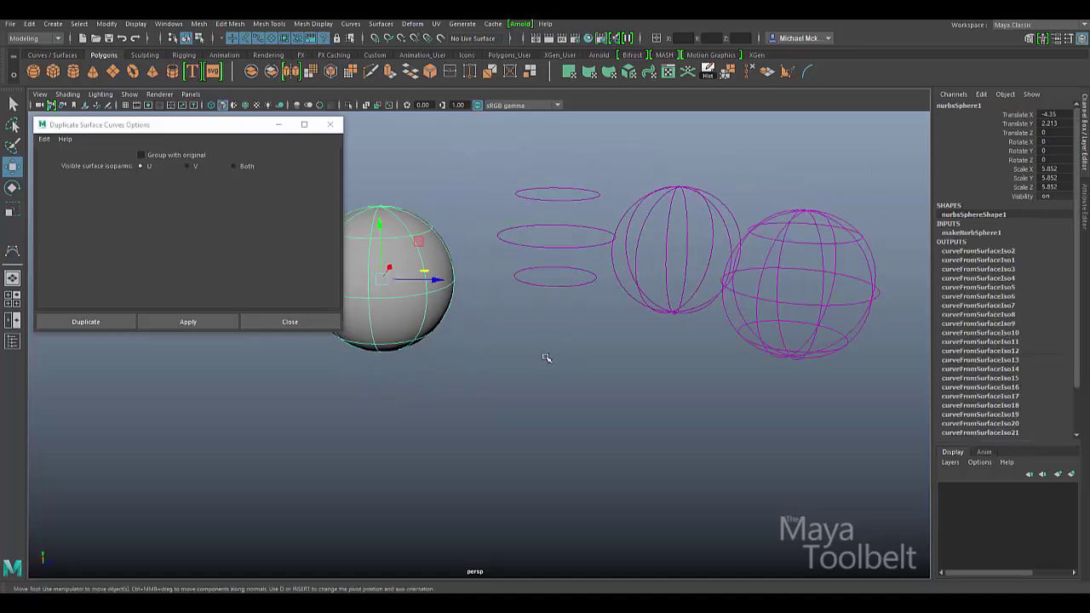
{"action": "left_click_drag", "start_coordinate": [557, 341], "coordinate": [590, 357], "text": "alt"}
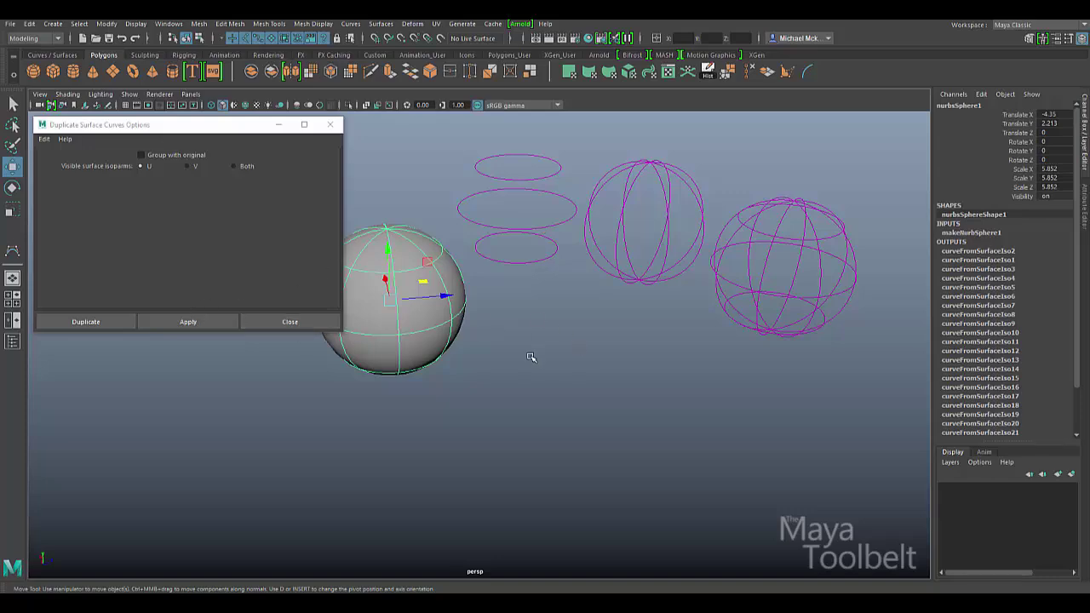
{"action": "left_click_drag", "start_coordinate": [529, 359], "coordinate": [710, 292], "text": "alt"}
{"action": "left_click", "coordinate": [773, 277]}
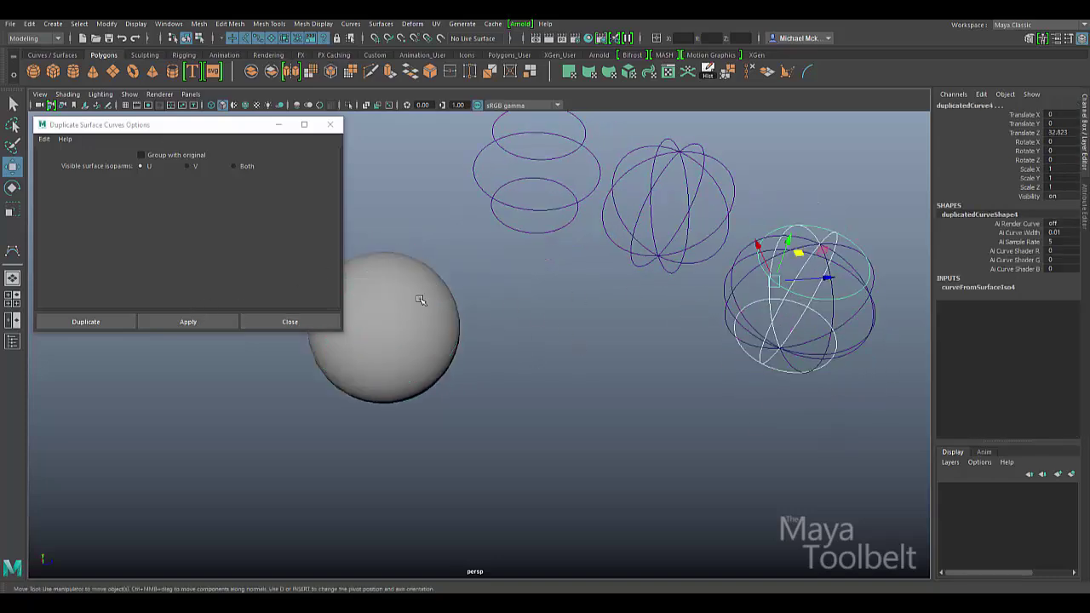
Scale the sphere to test its history link with the duplicated curves, and undo the scaling.
{"action": "left_click", "coordinate": [418, 298]}
{"action": "key", "text": "r"}
{"action": "left_click_drag", "start_coordinate": [451, 349], "coordinate": [407, 281], "text": "alt"}
{"action": "mouse_move", "coordinate": [379, 220]}
{"action": "left_mouse_down"}
{"action": "mouse_move", "coordinate": [394, 268]}
{"action": "mouse_move", "coordinate": [400, 190]}
{"action": "mouse_move", "coordinate": [398, 215]}
{"action": "left_mouse_up"}
{"action": "left_click_drag", "start_coordinate": [455, 220], "coordinate": [523, 262], "text": "alt"}
{"action": "key", "text": "ctrl+z"}
Select all three duplicated curve sets and delete their construction history.
{"action": "left_click_drag", "start_coordinate": [642, 258], "coordinate": [605, 270], "text": "alt"}
{"action": "key", "text": "w"}
{"action": "left_click_drag", "start_coordinate": [508, 158], "coordinate": [893, 446]}
{"action": "left_click", "coordinate": [29, 23]}
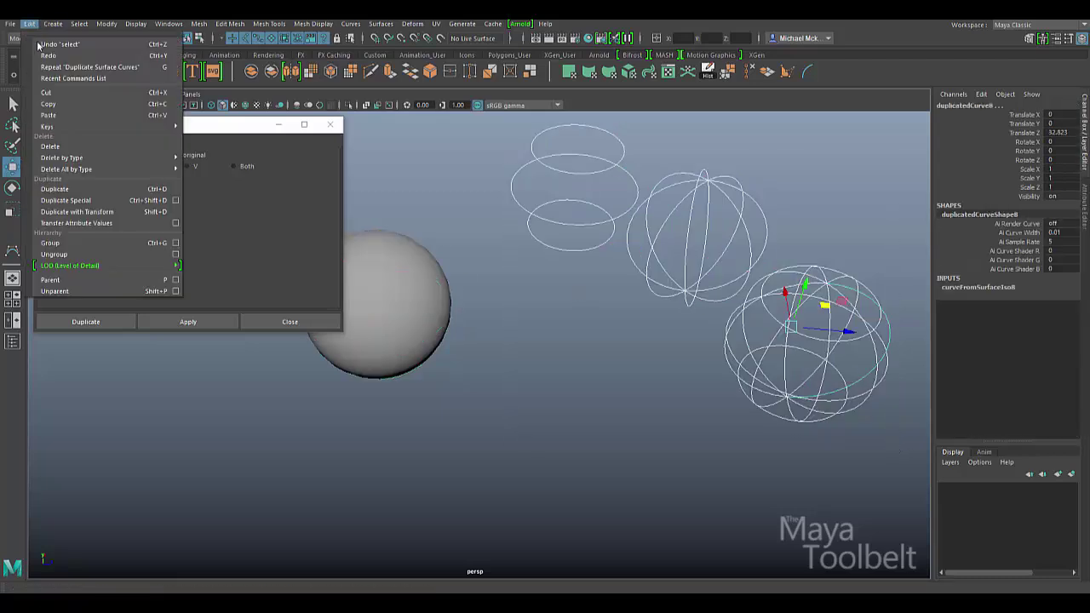
{"action": "mouse_move", "coordinate": [126, 160]}
{"action": "left_click", "coordinate": [207, 167]}
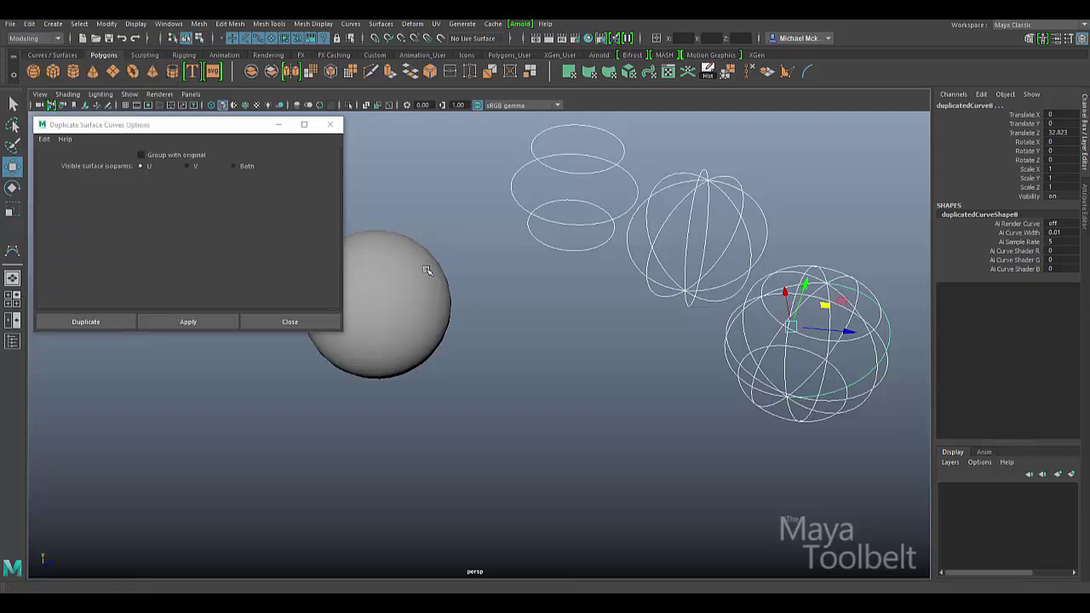
Move the sphere to test its independence from the duplicated curves, and delete it.
{"action": "left_click", "coordinate": [447, 285]}
{"action": "left_click", "coordinate": [419, 311]}
{"action": "left_click_drag", "start_coordinate": [378, 304], "coordinate": [419, 337]}
{"action": "key", "text": "Delete"}
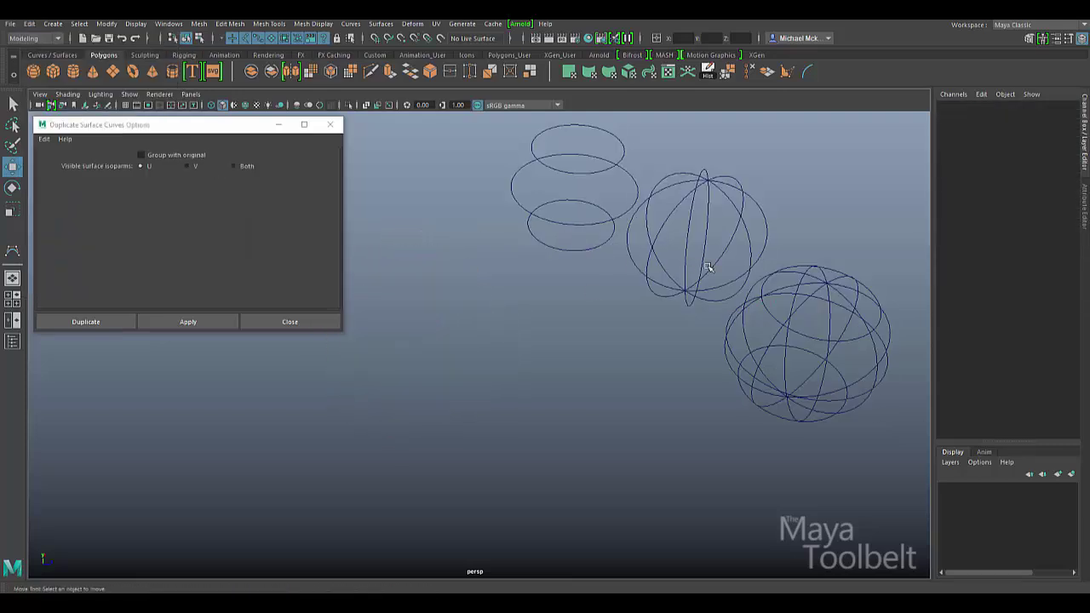
Select the standalone curve sets, and undo the deletion of the sphere and of the curves' history.
{"action": "left_click_drag", "start_coordinate": [485, 161], "coordinate": [842, 450]}
{"action": "left_click_drag", "start_coordinate": [813, 397], "coordinate": [725, 401], "text": "alt"}
{"action": "middle_click_drag", "start_coordinate": [725, 401], "coordinate": [550, 432], "text": "alt"}
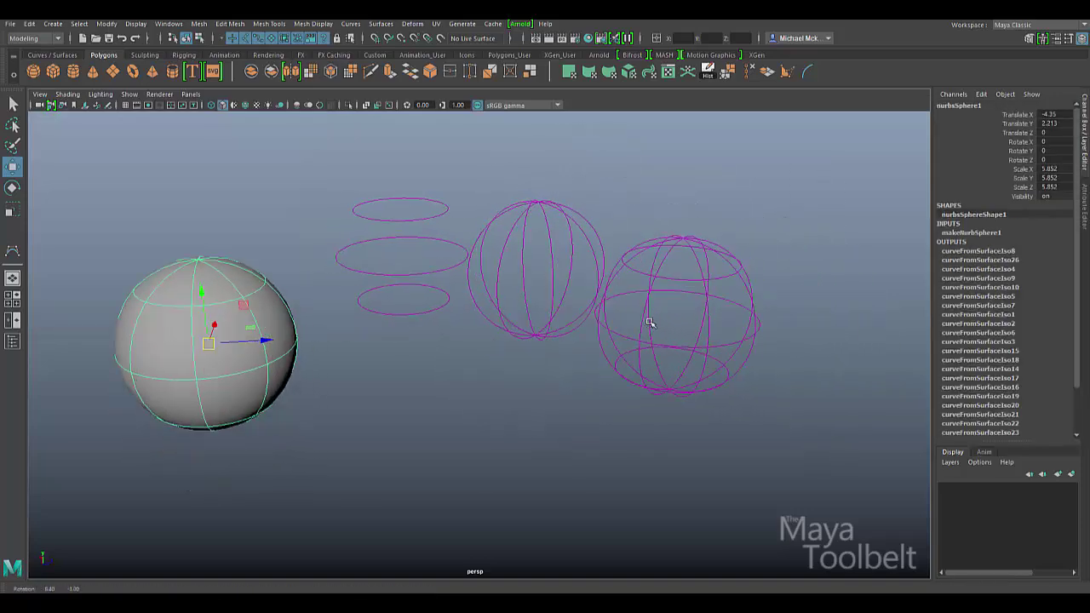
Locate the Duplicate Surface Curves command again and deselect the sphere to view all the curve sets.
{"action": "left_click", "coordinate": [350, 23]}
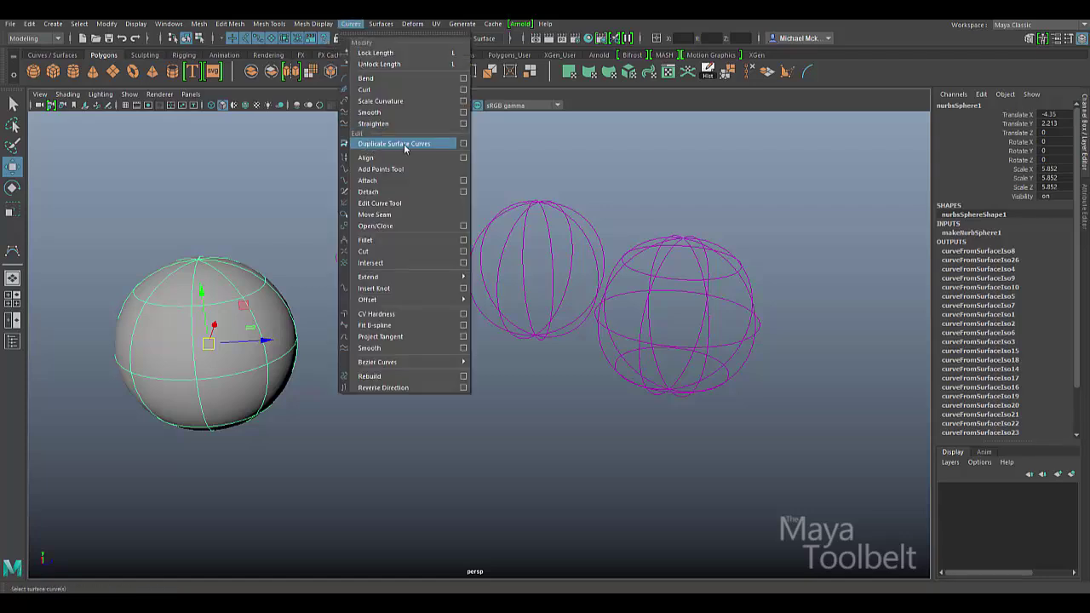
{"action": "left_click", "coordinate": [643, 207]}
{"action": "mouse_move", "coordinate": [627, 280]}
{"action": "left_mouse_down", "text": "alt"}
{"action": "mouse_move", "coordinate": [596, 268]}
{"action": "mouse_move", "coordinate": [720, 272]}
{"action": "mouse_move", "coordinate": [610, 277]}
{"action": "left_mouse_up", "text": "alt"}
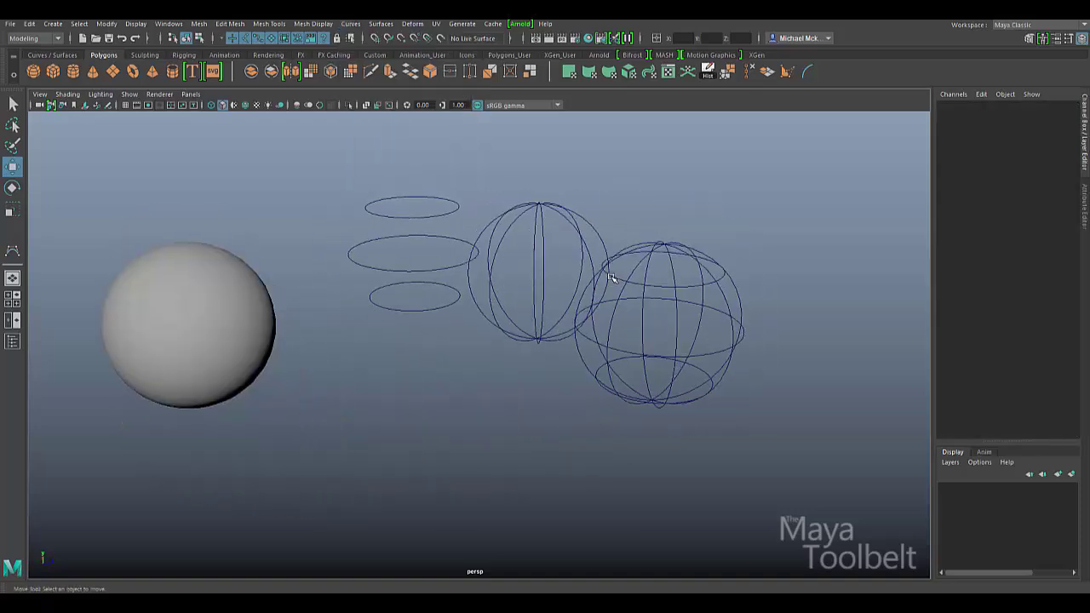